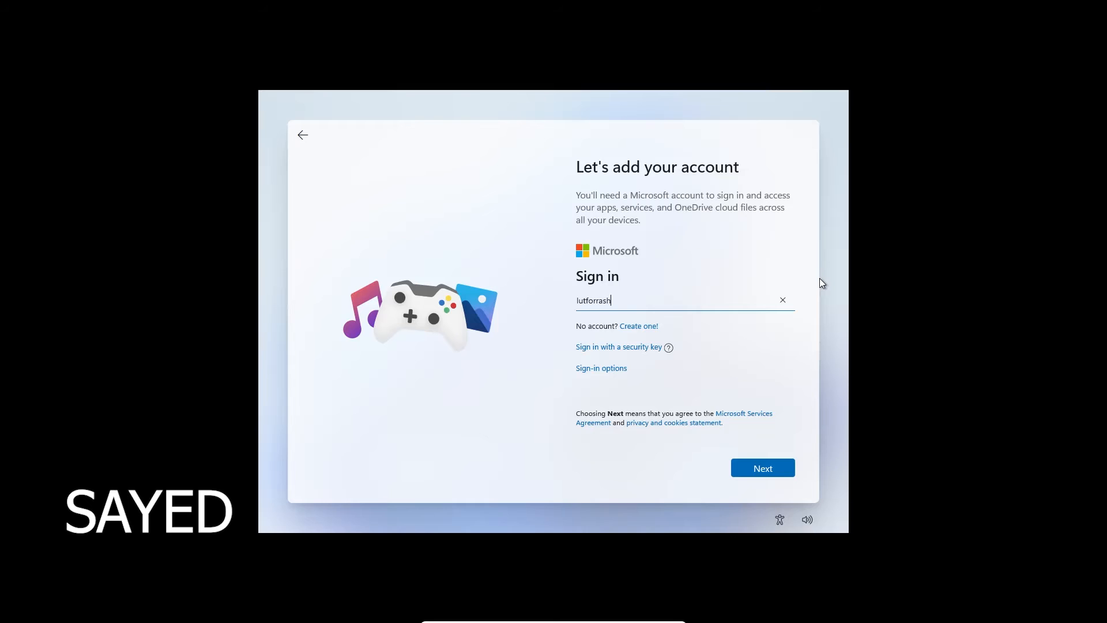
Finish entering the Microsoft account e-mail and sign in with the account password
text(@hotmail.com)
click(759, 472)
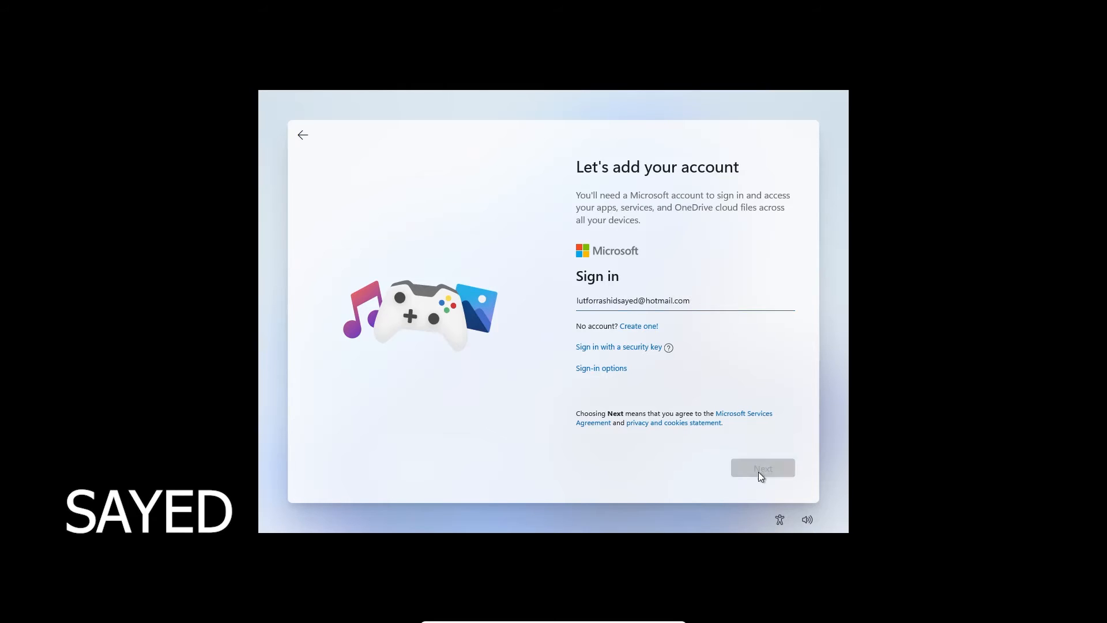
text(****)
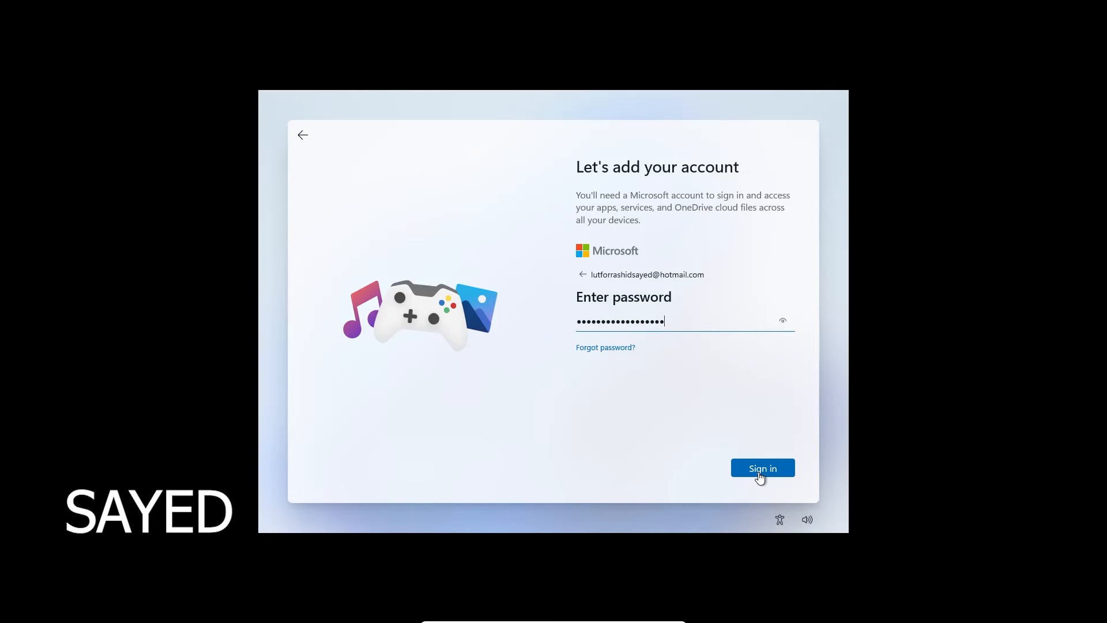
click(758, 472)
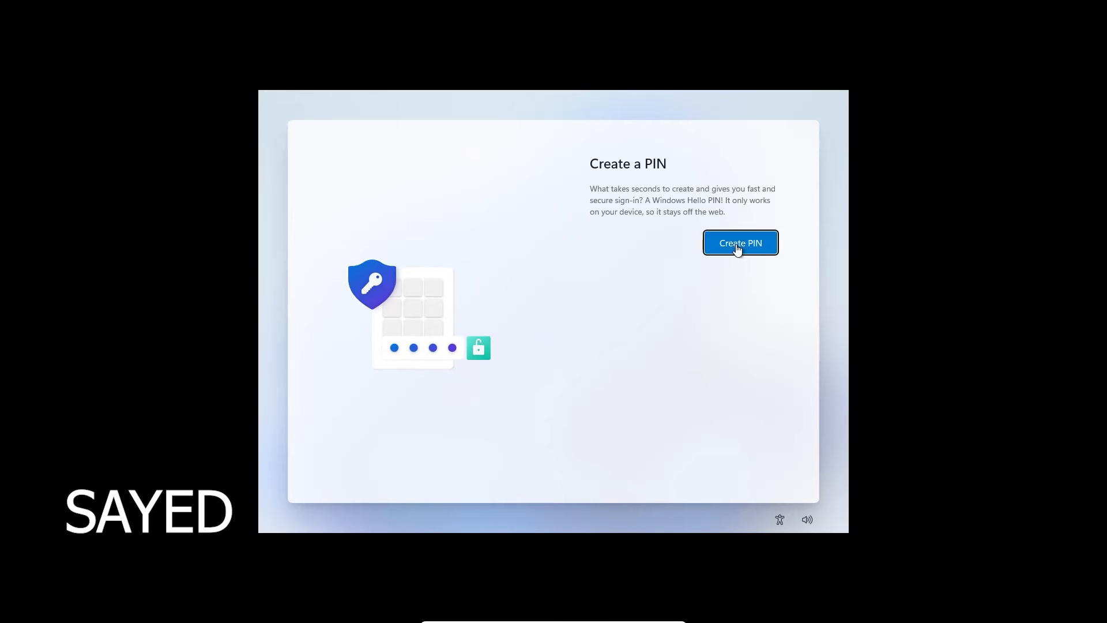
Create a six-digit Windows Hello PIN and confirm it
click(738, 244)
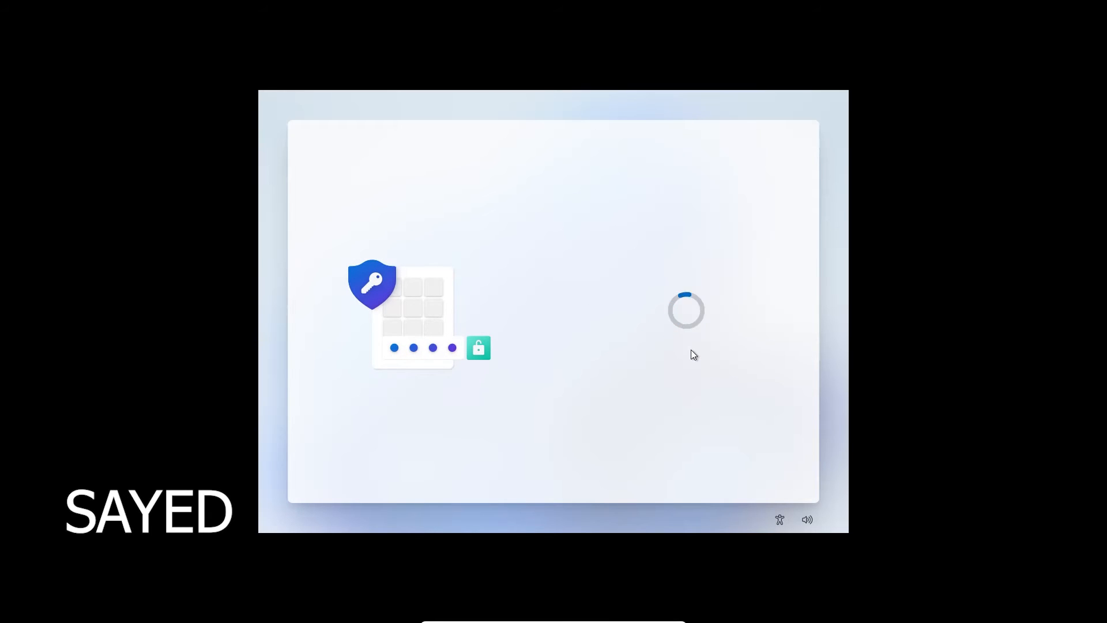
text(12)
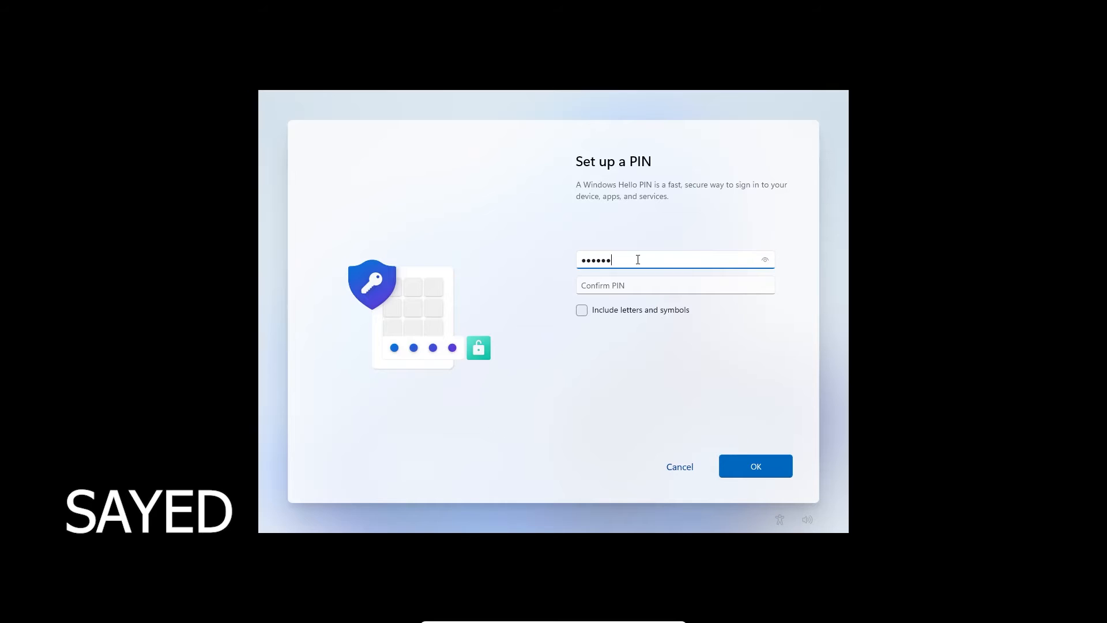
click(642, 286)
text(1)
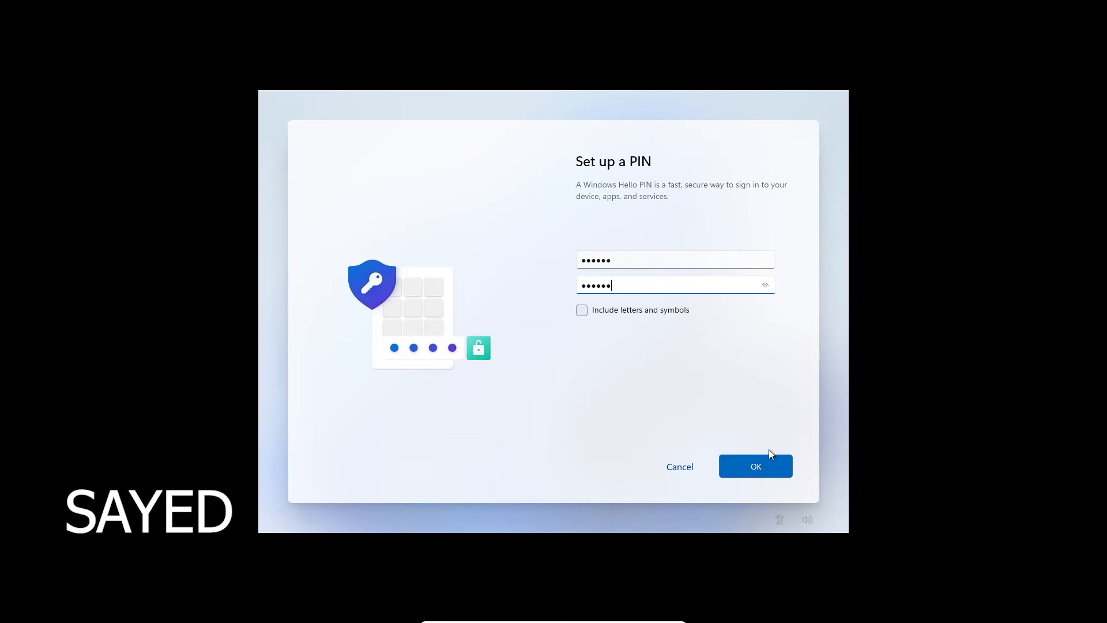
click(772, 461)
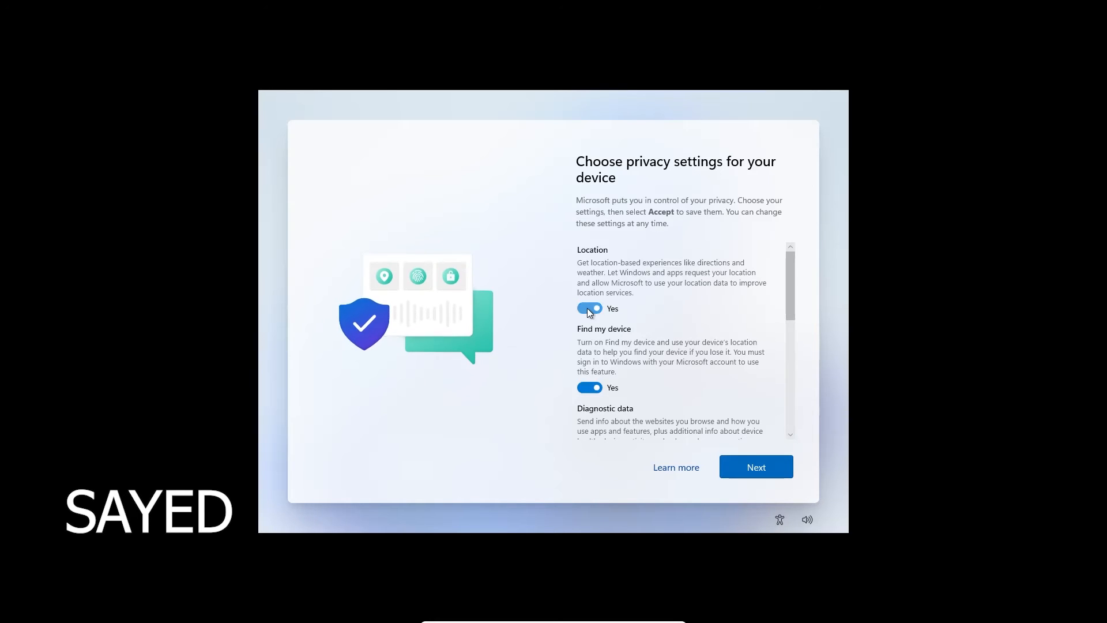
Turn off location, inking, tailored experiences and advertising ID, and limit diagnostics to required only
click(587, 309)
scroll(609, 347, down, 4)
click(583, 349)
scroll(585, 341, down, 3)
click(587, 331)
scroll(588, 328, down, 3)
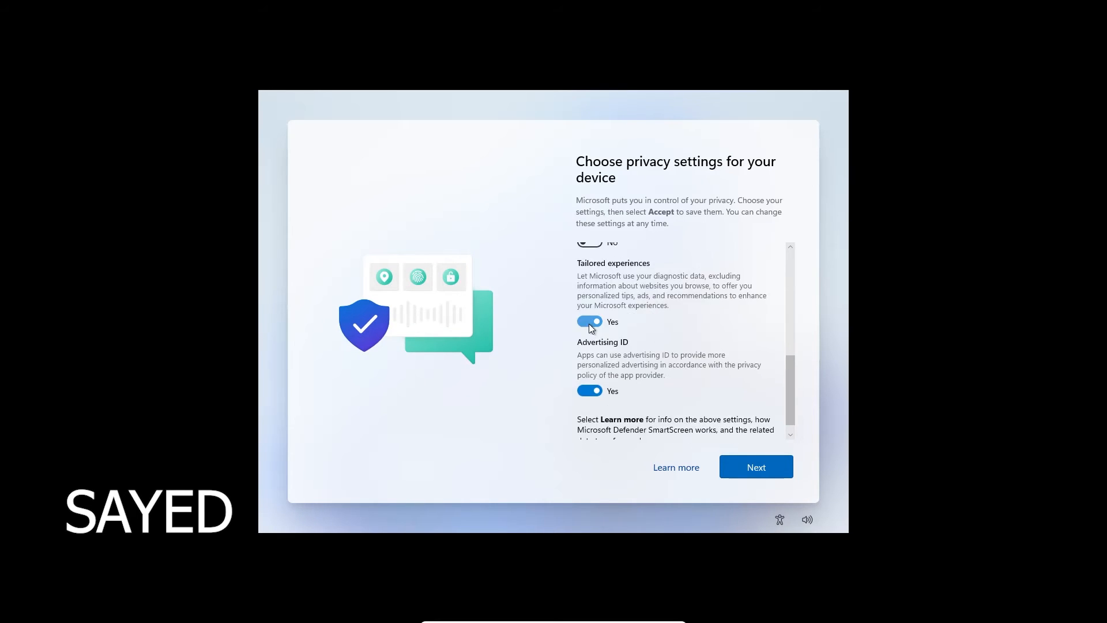
click(589, 321)
scroll(591, 328, down, 3)
click(591, 375)
click(761, 458)
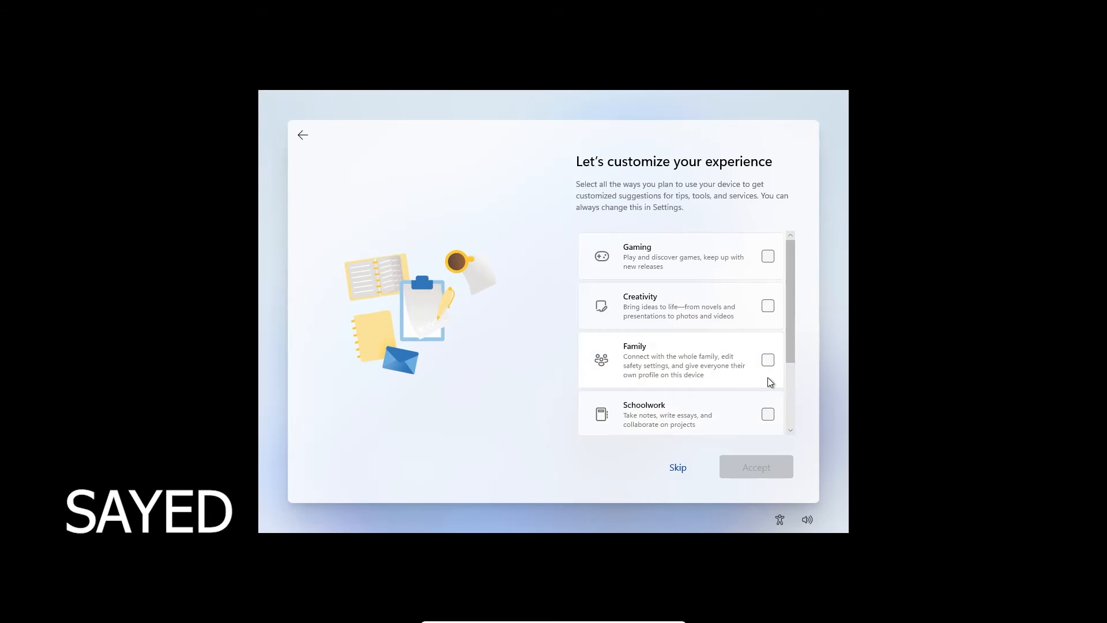
Choose Family and Entertainment as device uses, and store files only on this device
click(767, 306)
scroll(766, 358, down, 2)
click(768, 359)
click(768, 311)
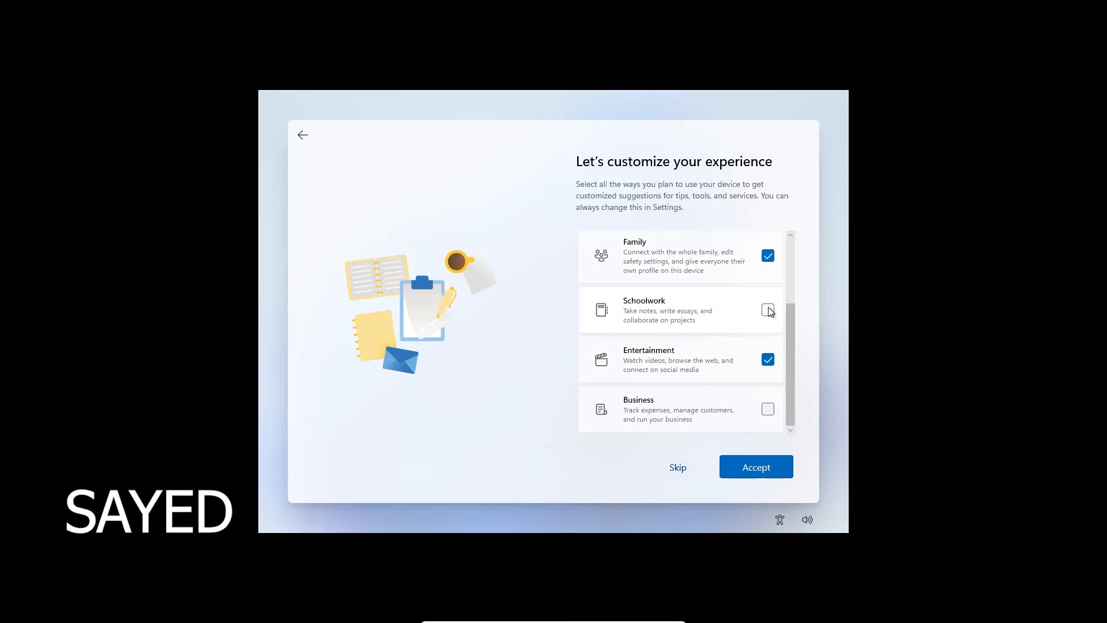
scroll(752, 346, up, 2)
scroll(746, 361, down, 2)
click(761, 462)
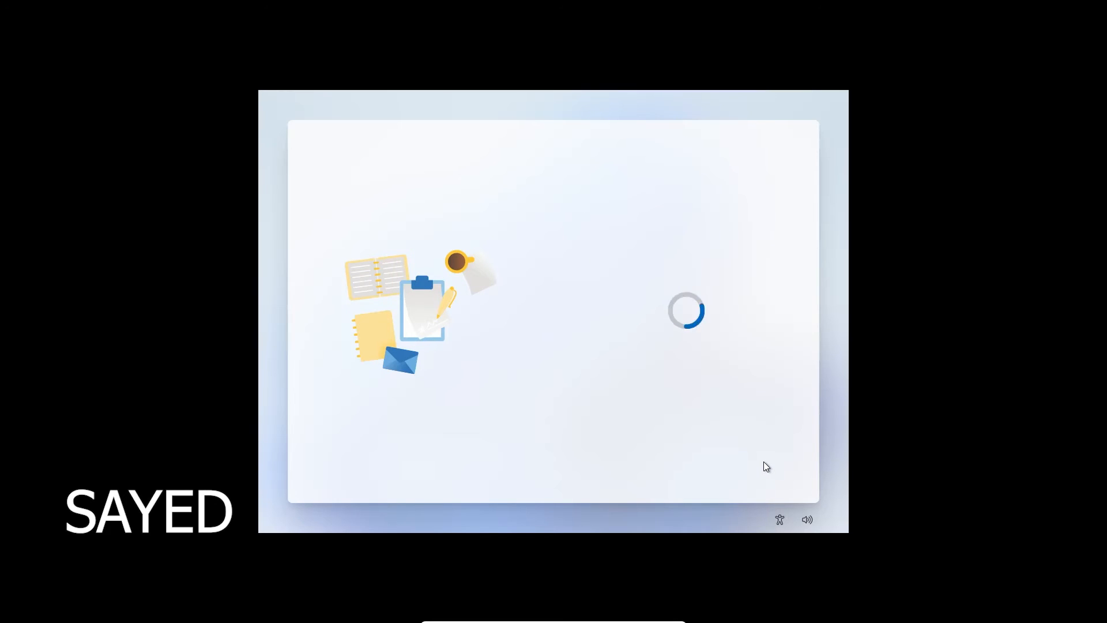
click(740, 390)
click(748, 454)
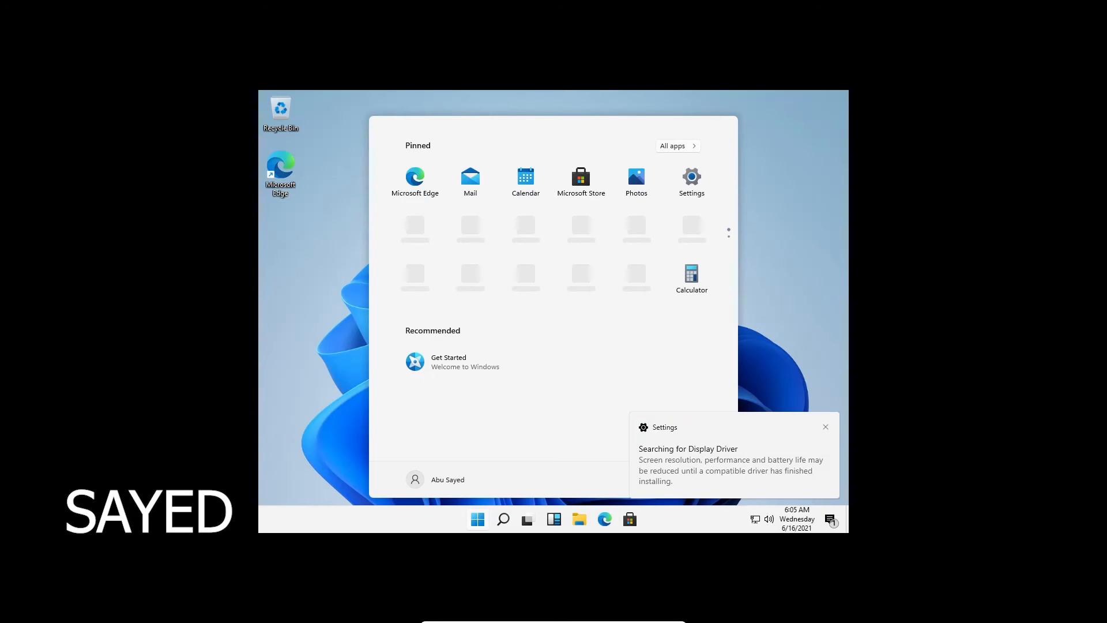
Insert the Guest Additions CD image and locate VBoxWindowsAdditions on CD Drive (D:)
click(825, 426)
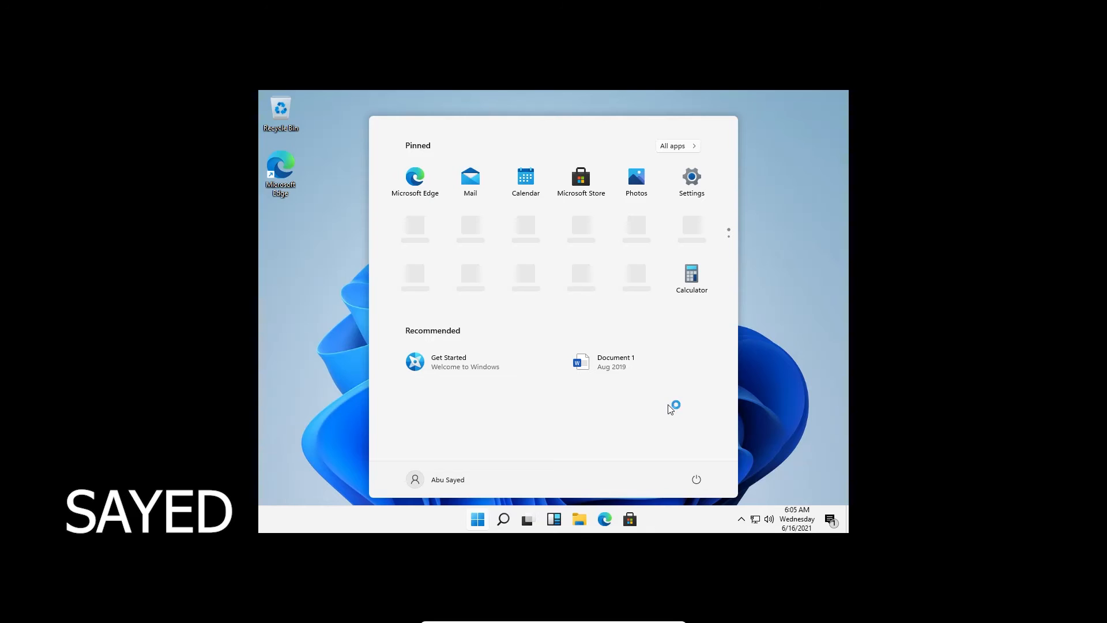
click(784, 338)
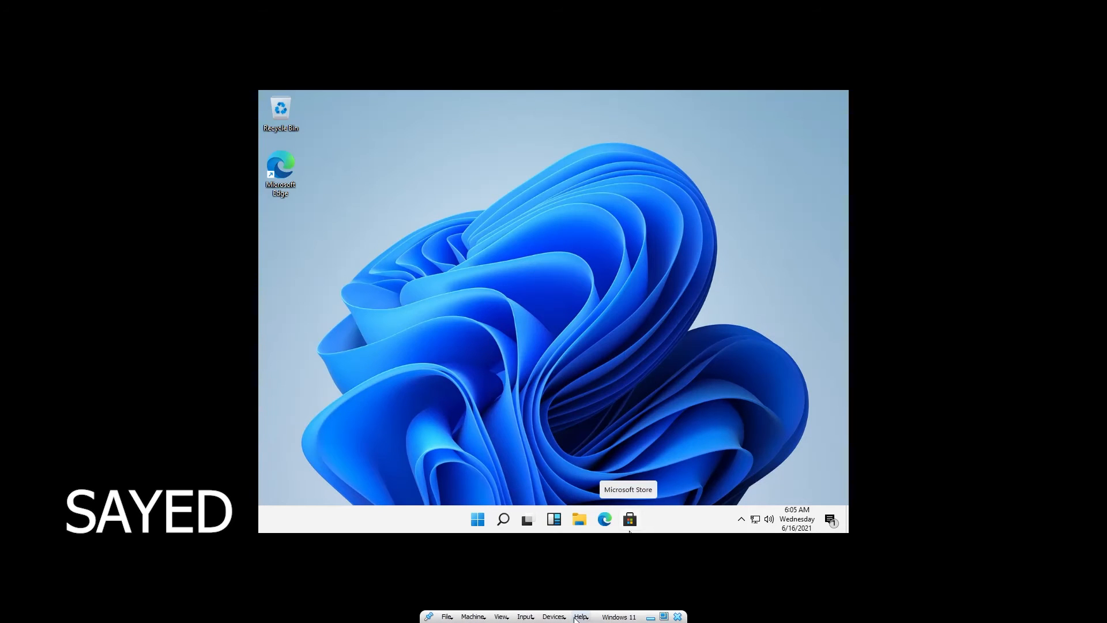
click(593, 616)
click(599, 615)
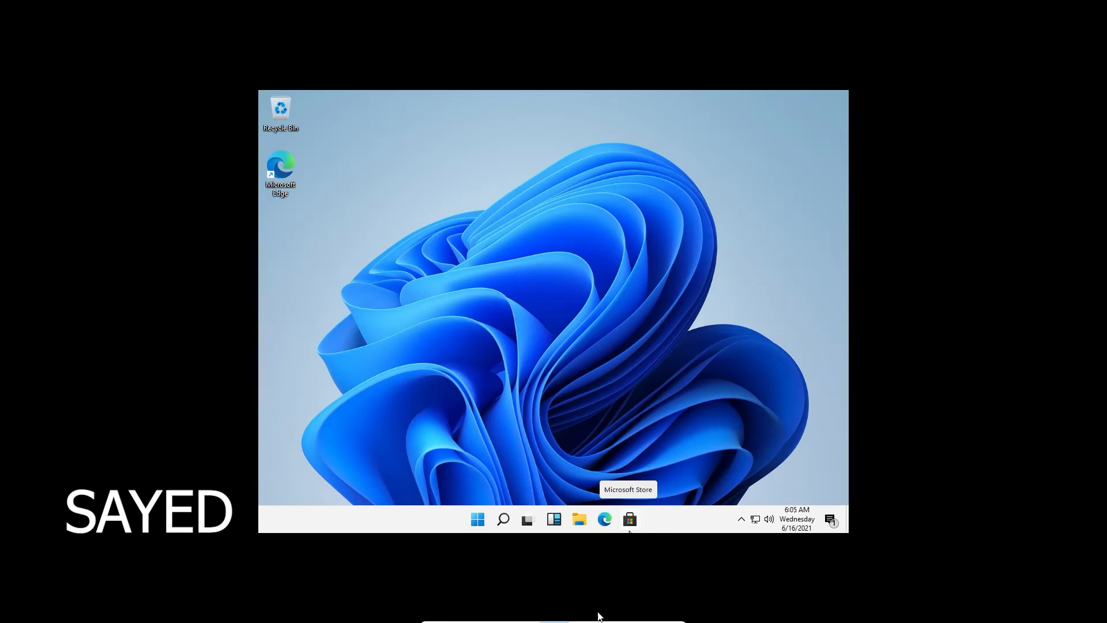
click(580, 518)
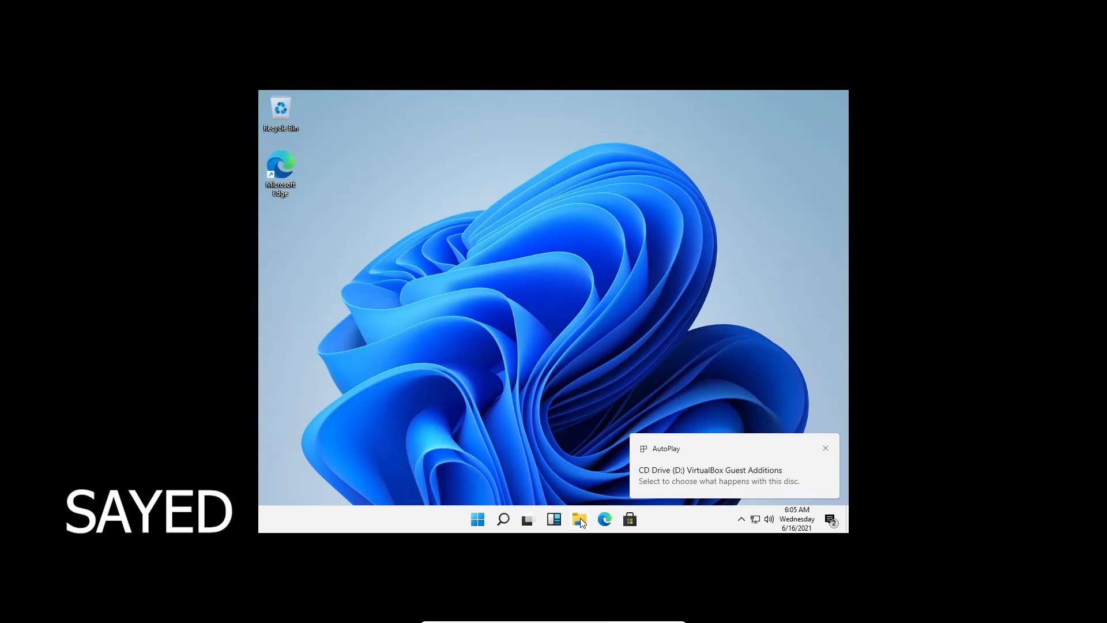
click(385, 418)
scroll(519, 375, down, 3)
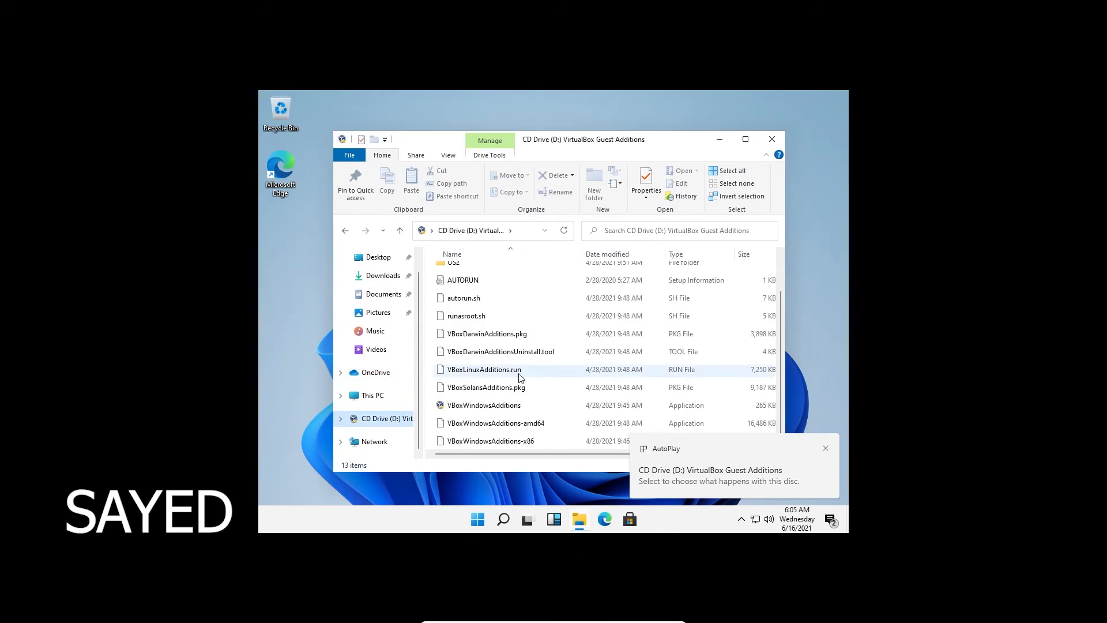
click(541, 407)
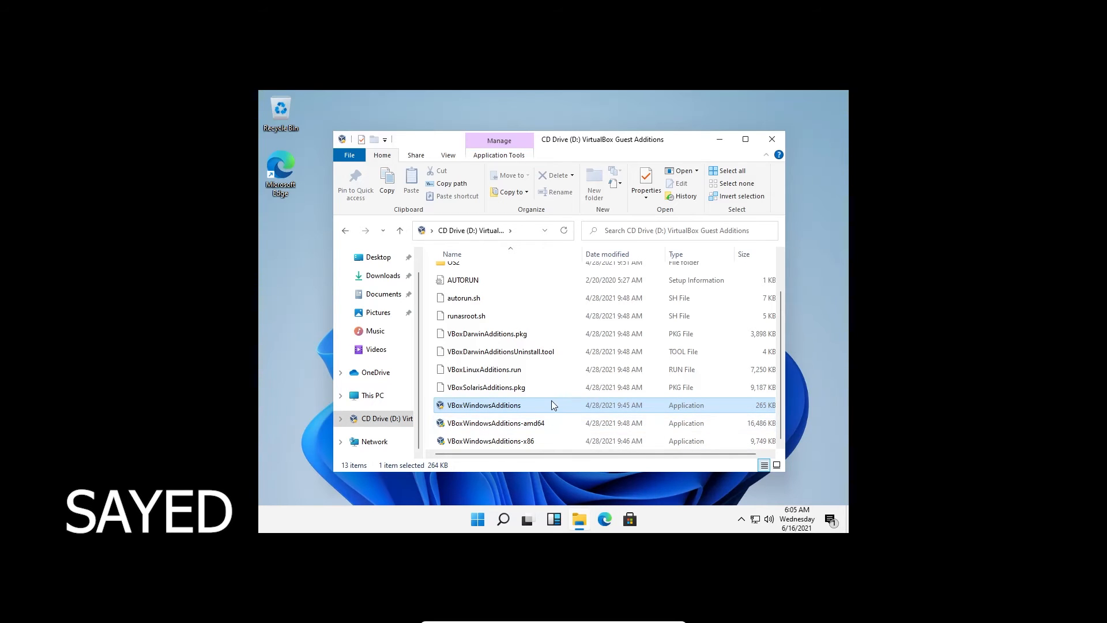
Install Guest Additions 6.1.22 with default options, trusting the Oracle driver, and reboot
double_click(551, 406)
click(536, 399)
click(614, 396)
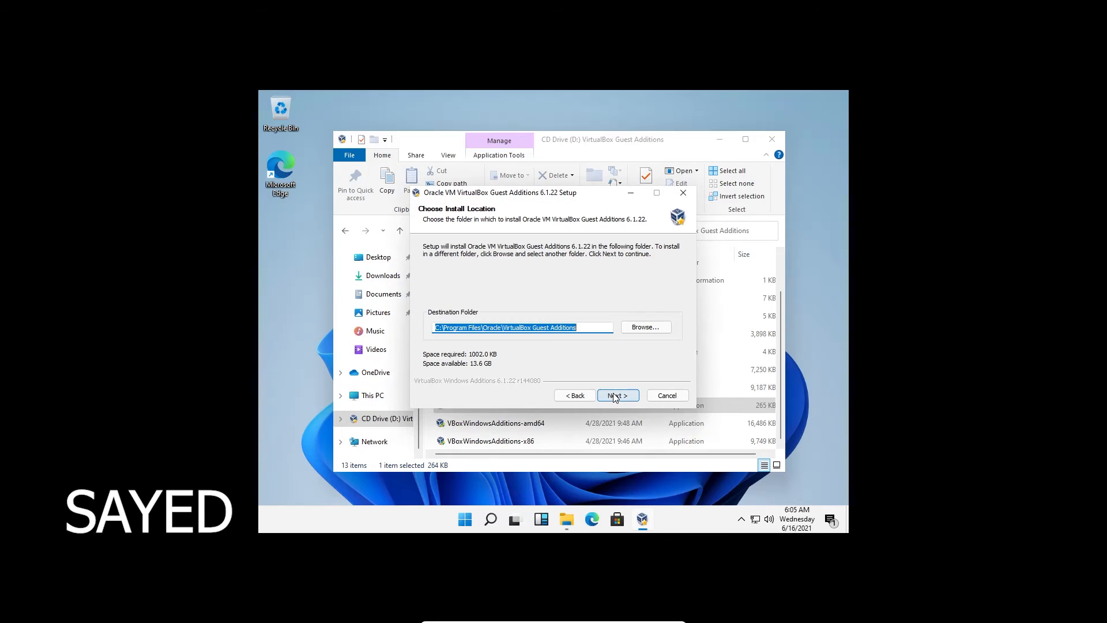
click(615, 396)
click(616, 396)
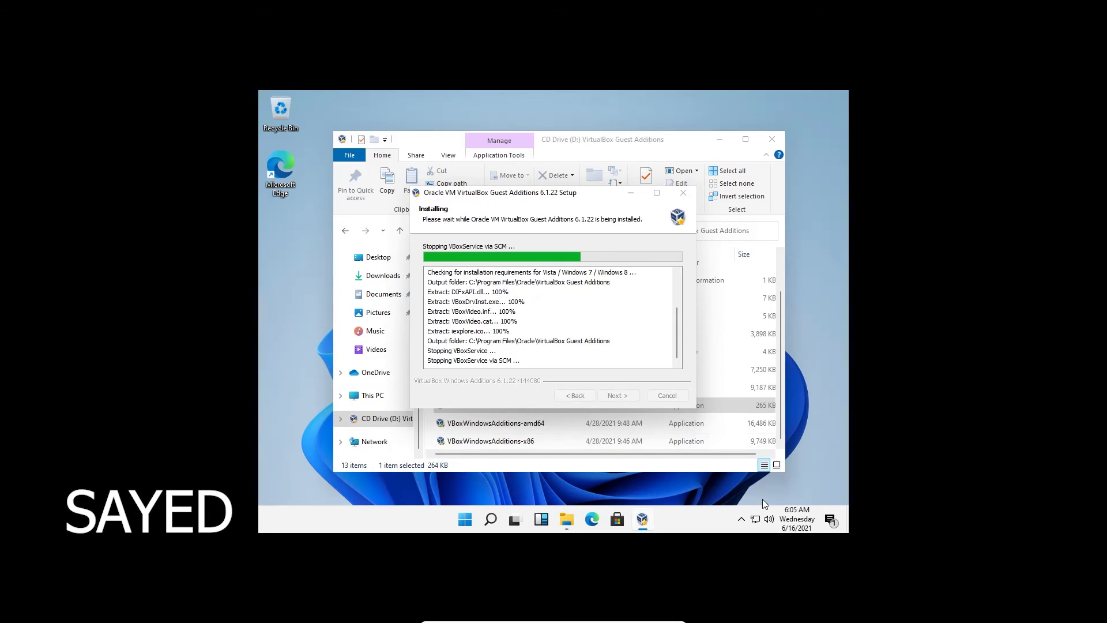
click(769, 520)
click(660, 490)
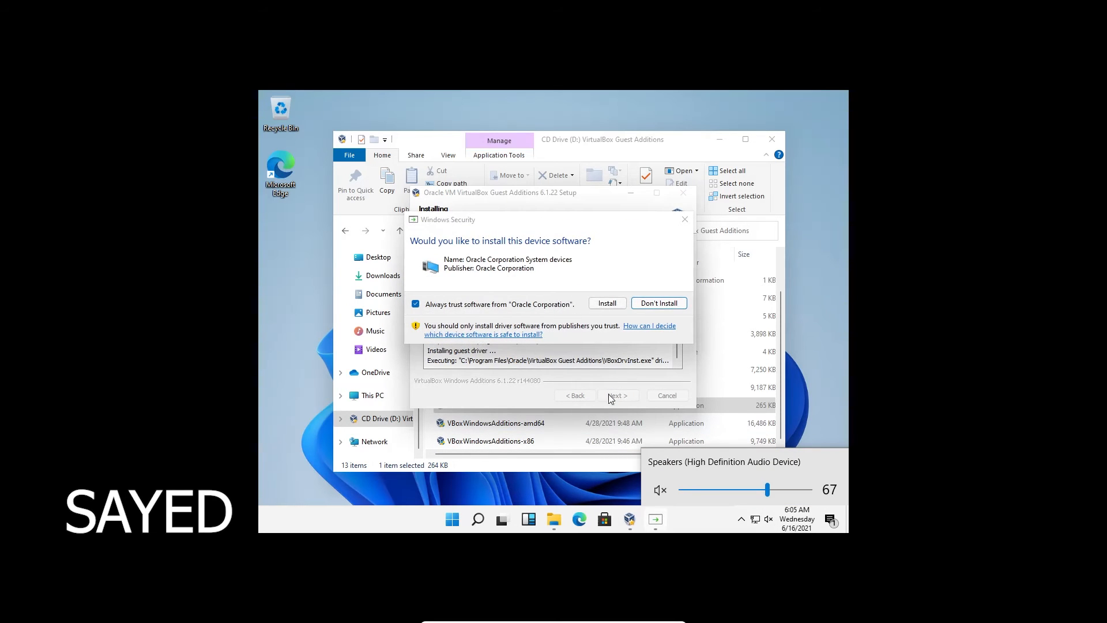
click(612, 305)
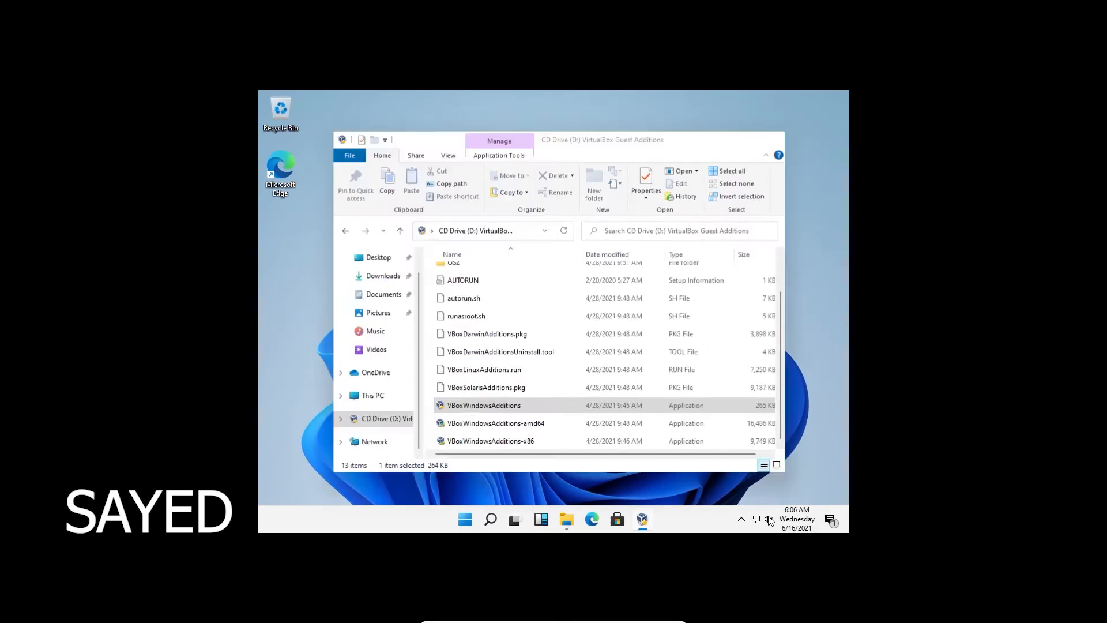
click(612, 394)
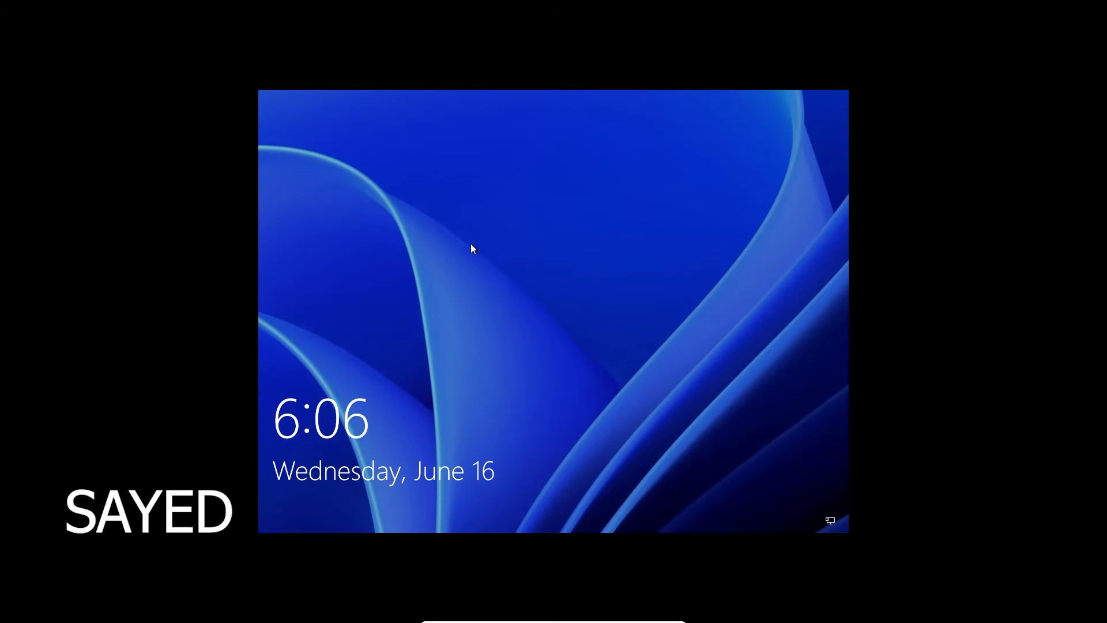
Sign back in with the PIN and open Settings maximized
click(471, 248)
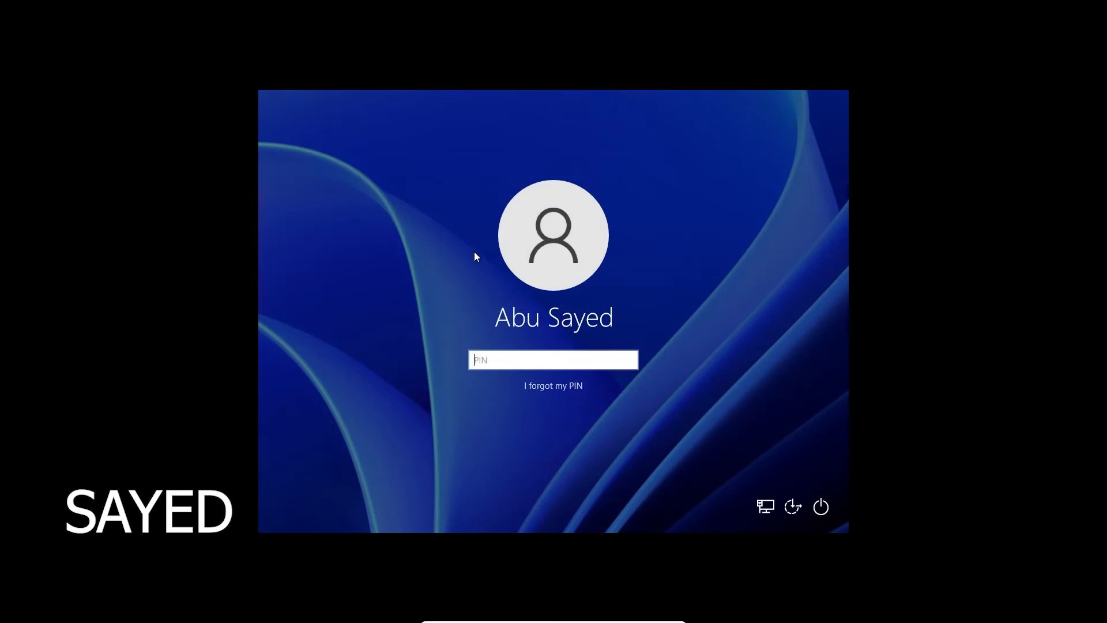
text(****)
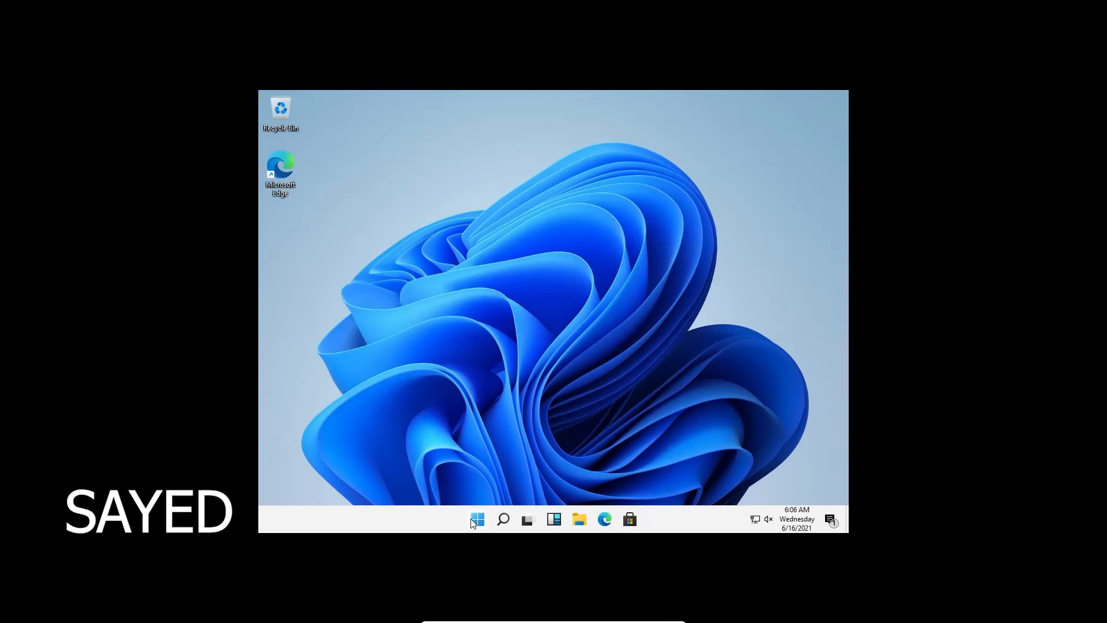
click(474, 521)
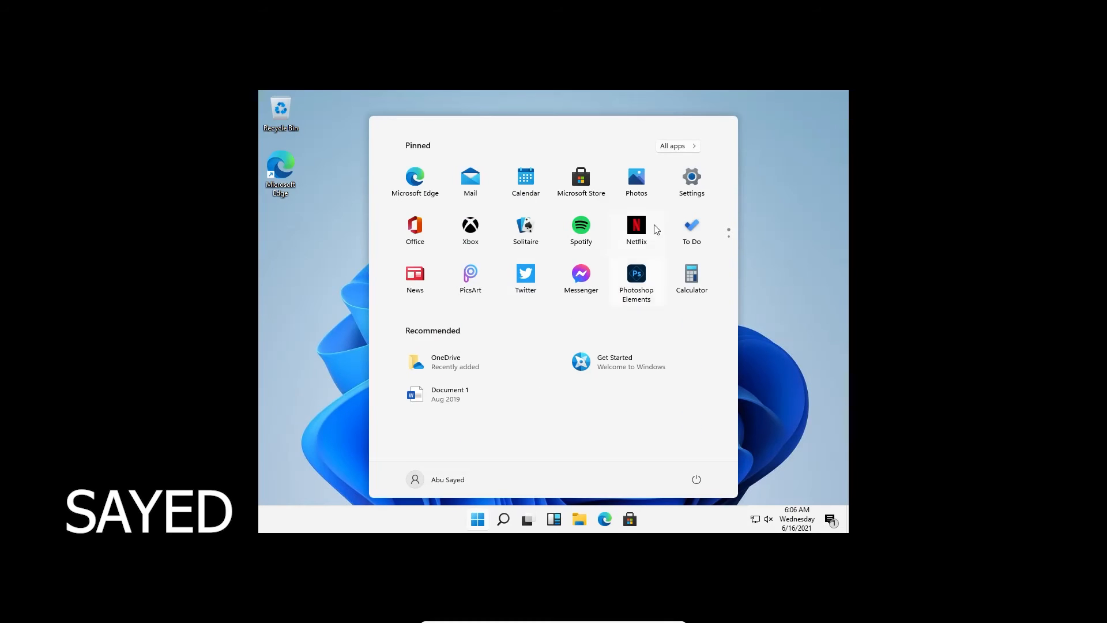
click(691, 179)
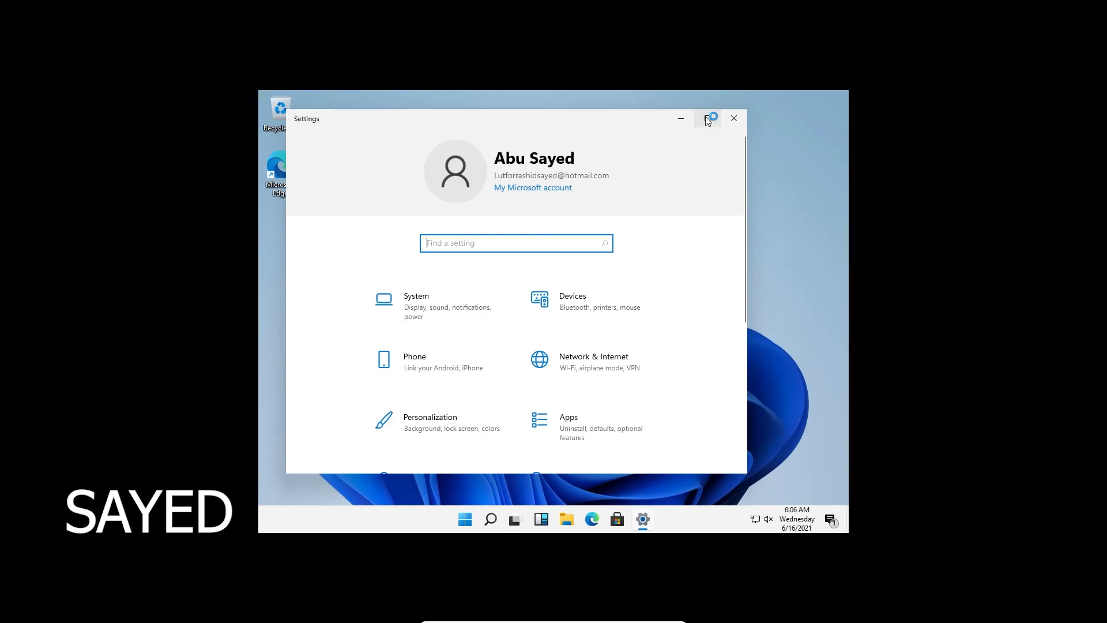
click(707, 116)
click(602, 177)
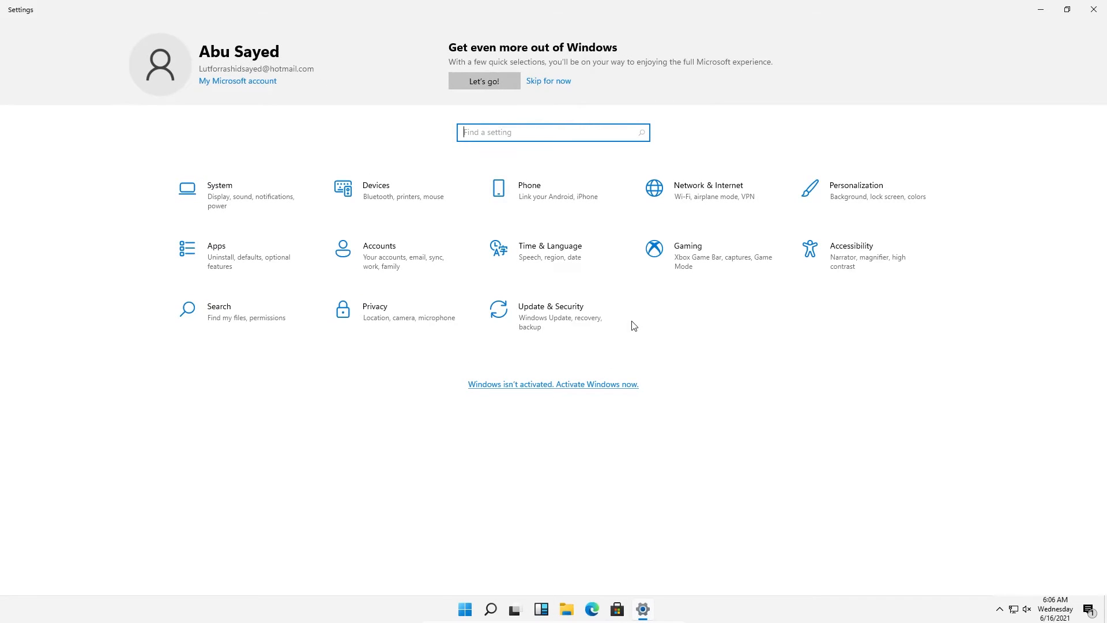
Keep the display resolution at 1920 × 1080, close Settings, and refresh the desktop
click(282, 203)
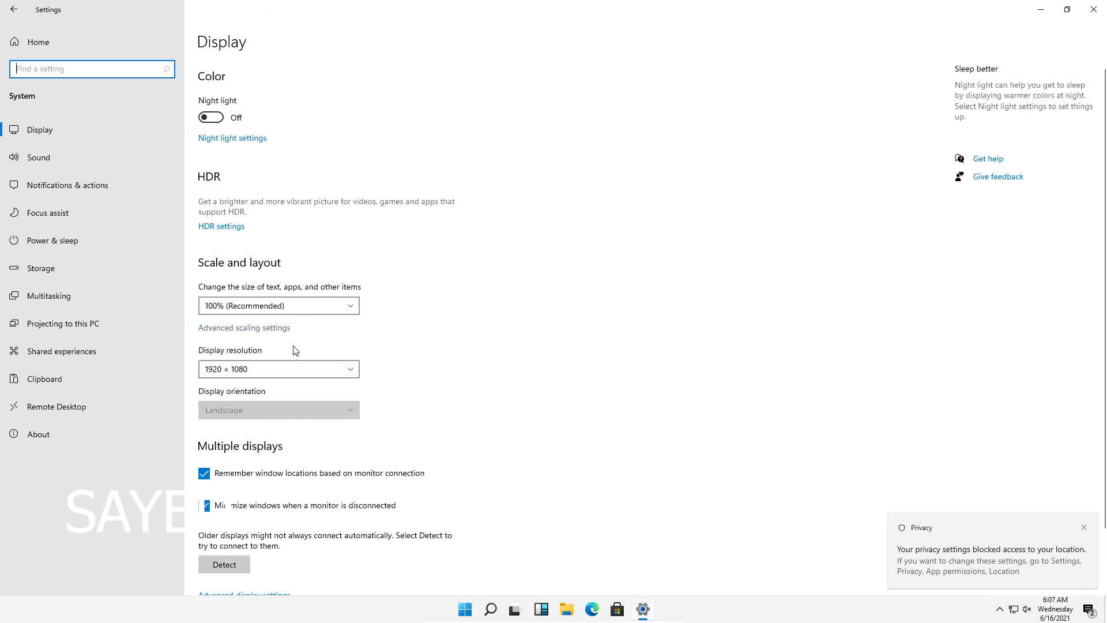
click(296, 372)
click(297, 372)
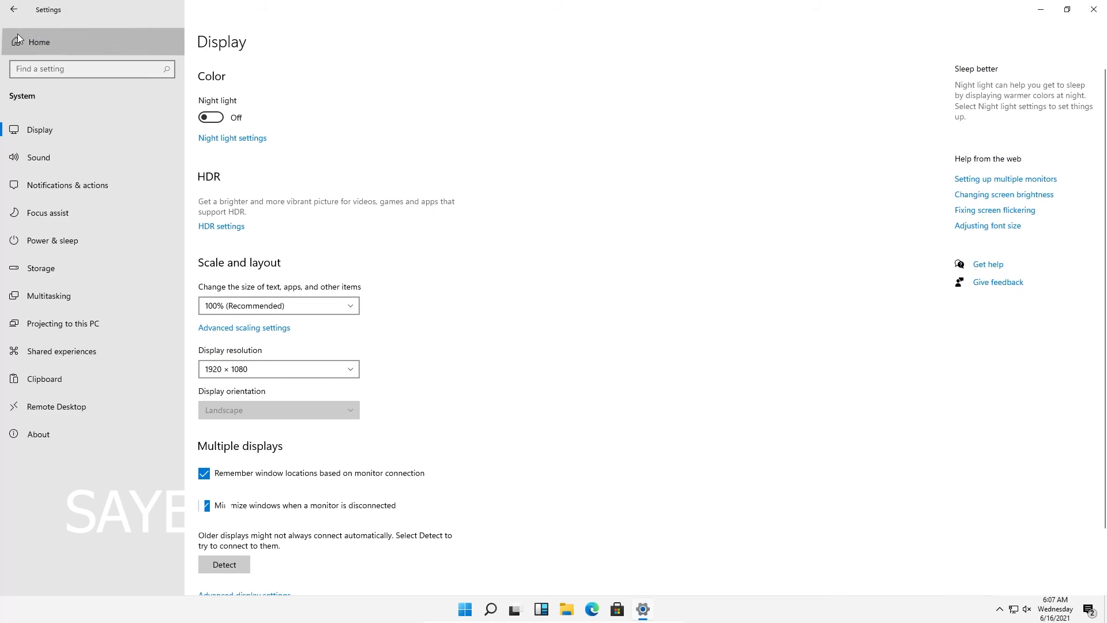
click(17, 39)
click(1096, 6)
right_click(582, 129)
click(613, 165)
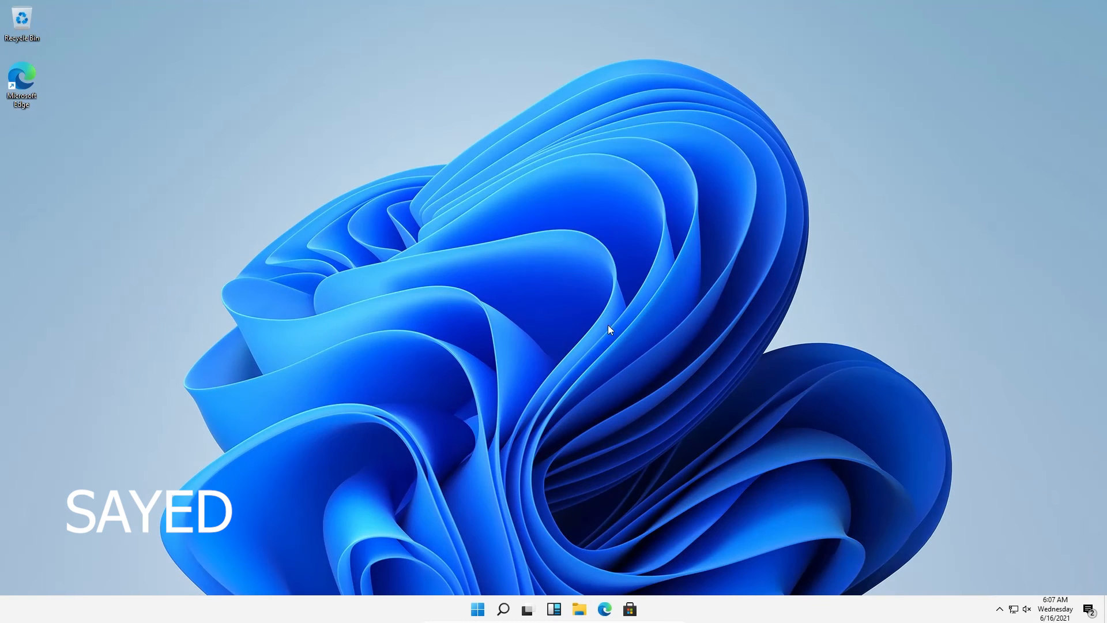
Browse the Start menu's All apps list, then return to the pinned apps
click(477, 609)
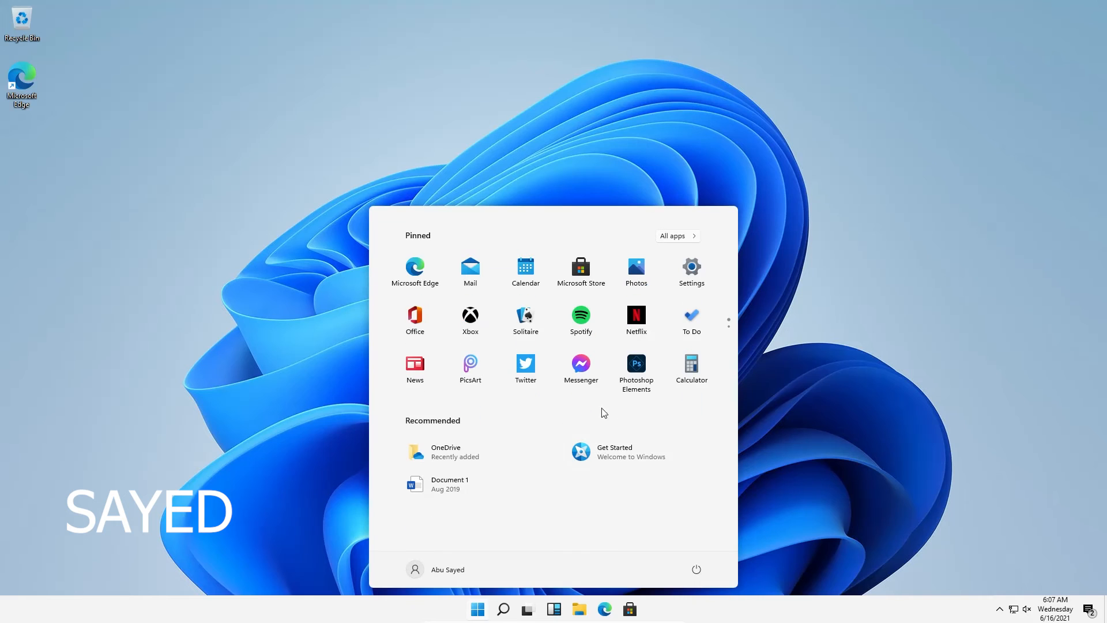
click(679, 232)
scroll(534, 505, down, 15)
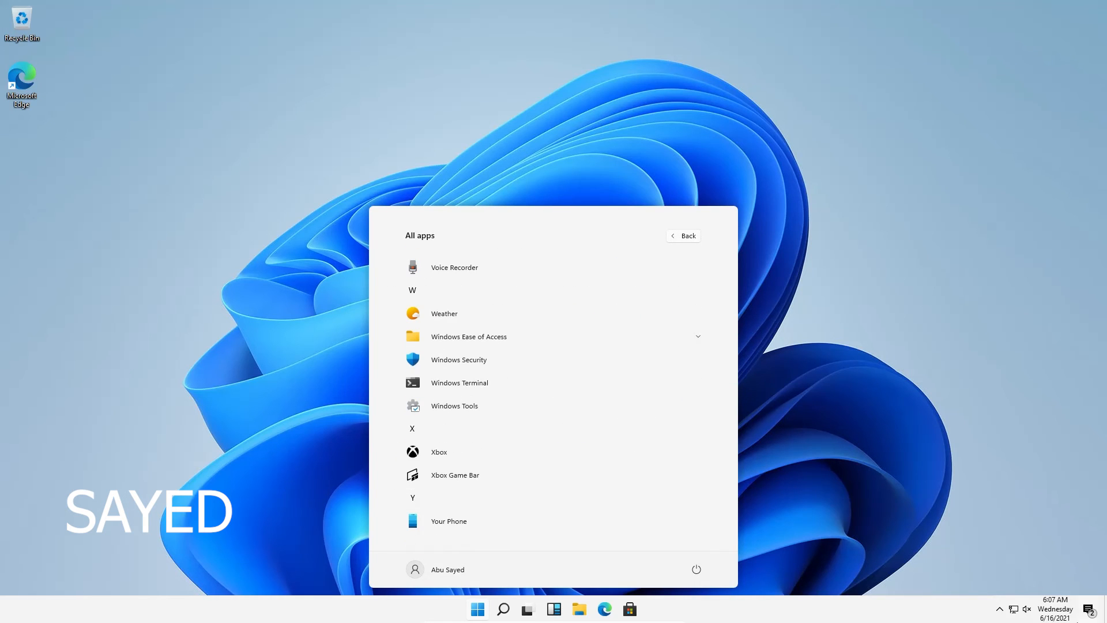
click(1024, 612)
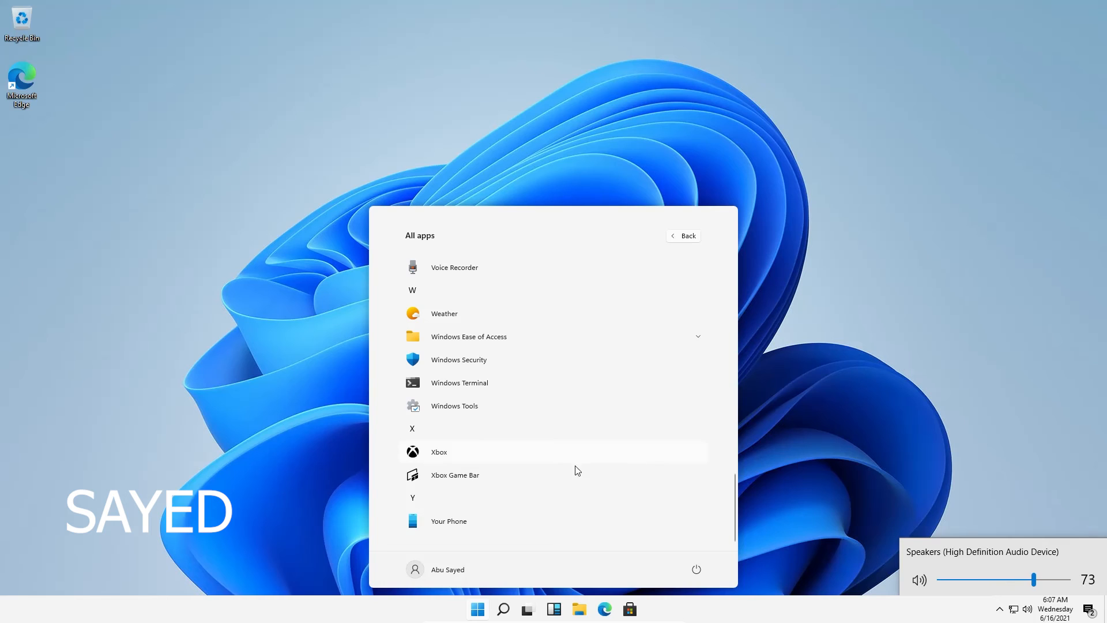
scroll(591, 422, up, 15)
click(687, 235)
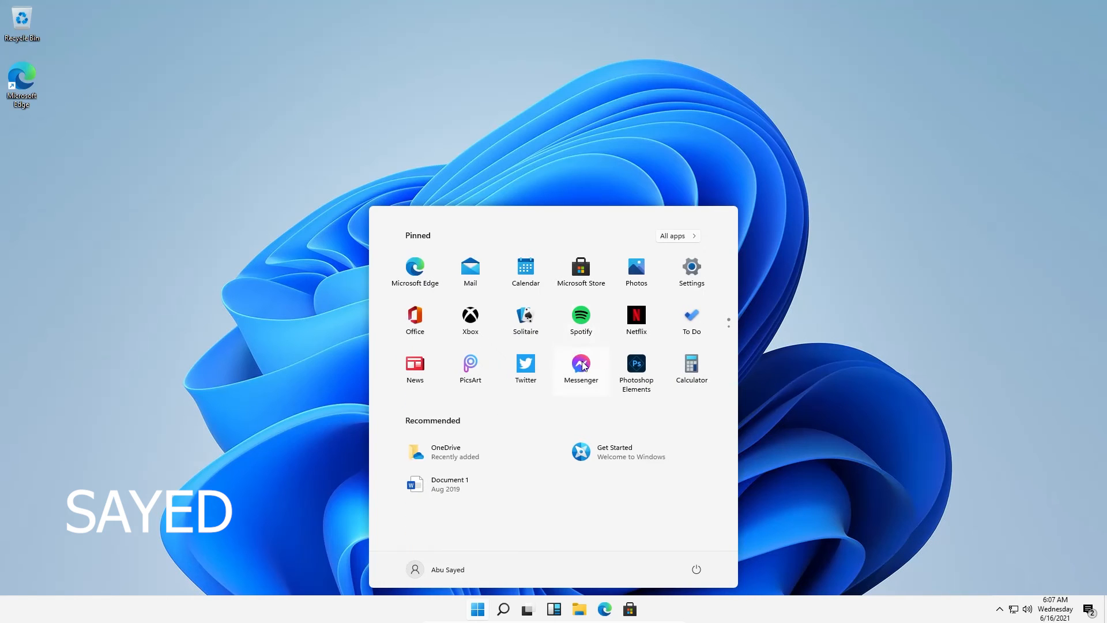
right_click(585, 376)
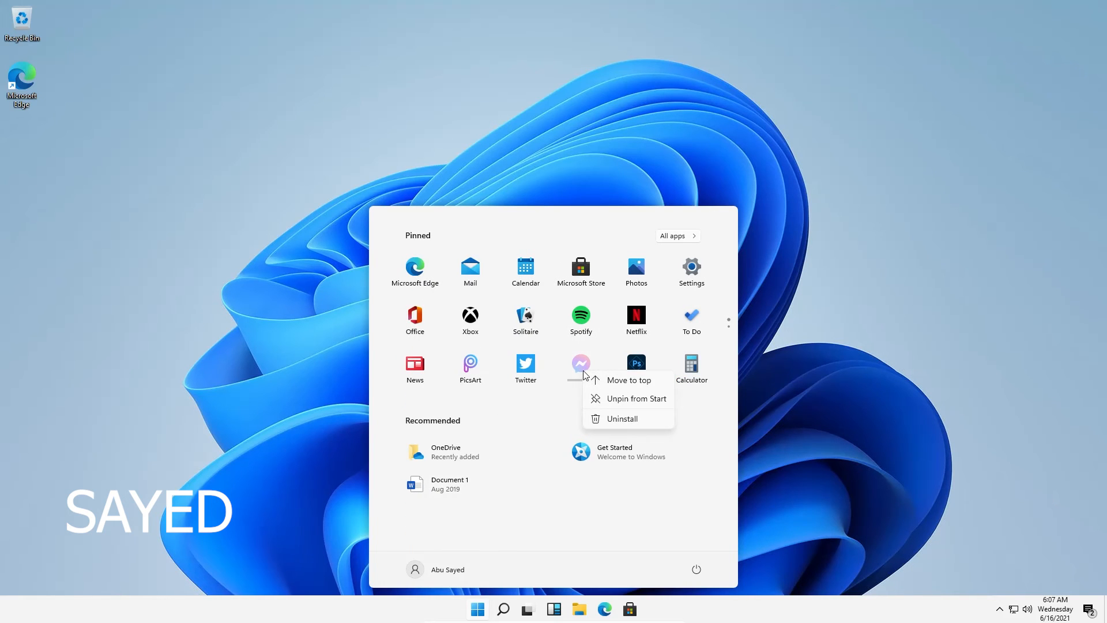
Open Microsoft Store maximized, minimize it, and refresh the desktop
click(629, 609)
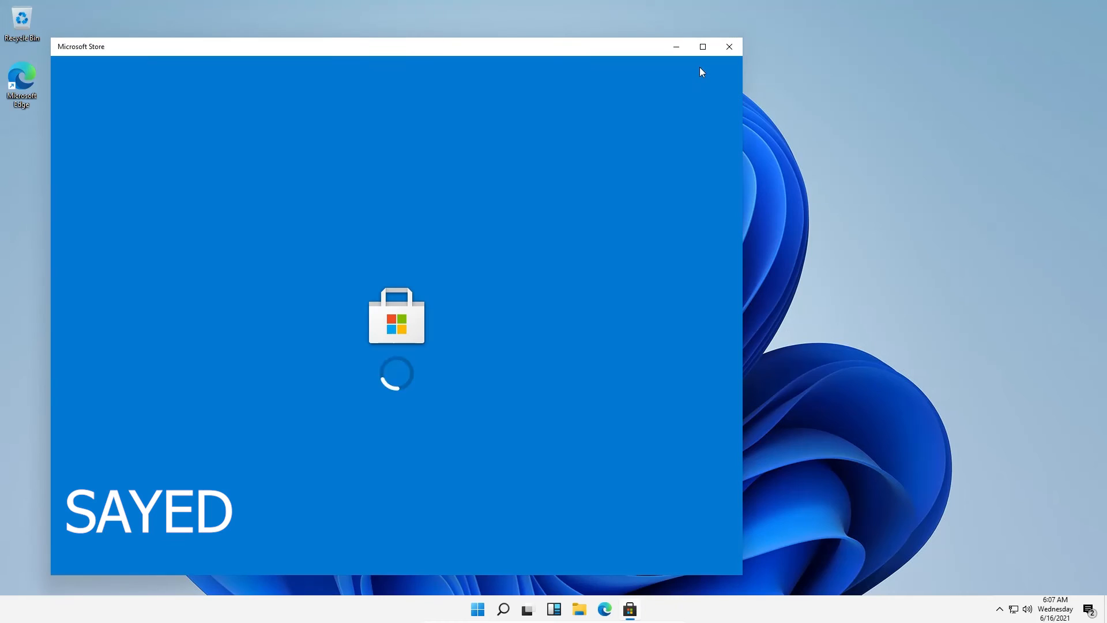
click(703, 46)
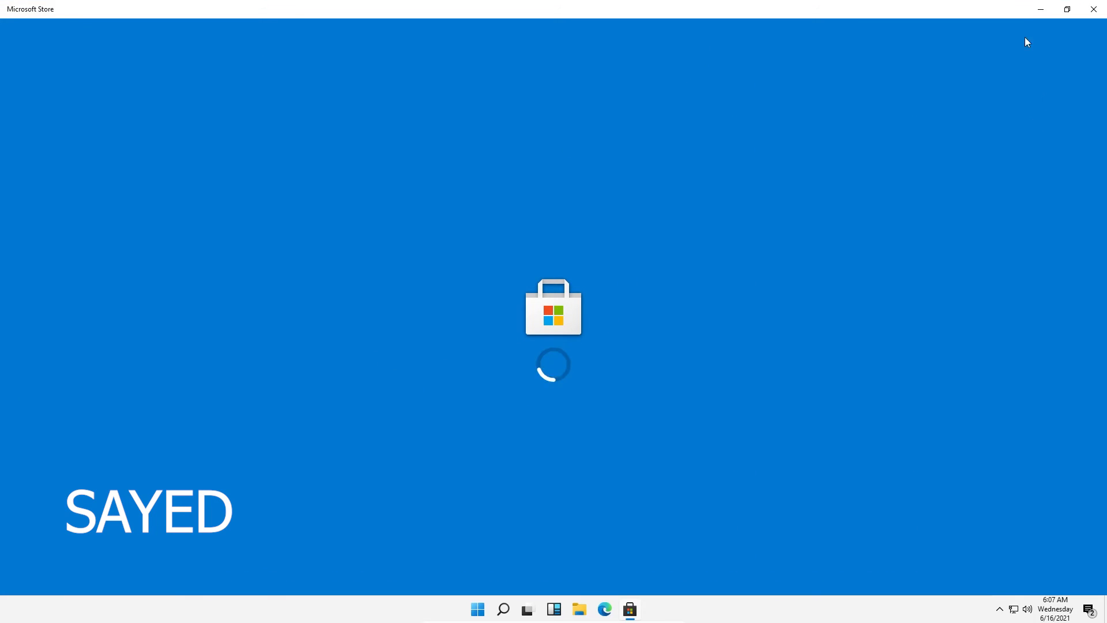
click(1033, 11)
right_click(595, 255)
click(612, 236)
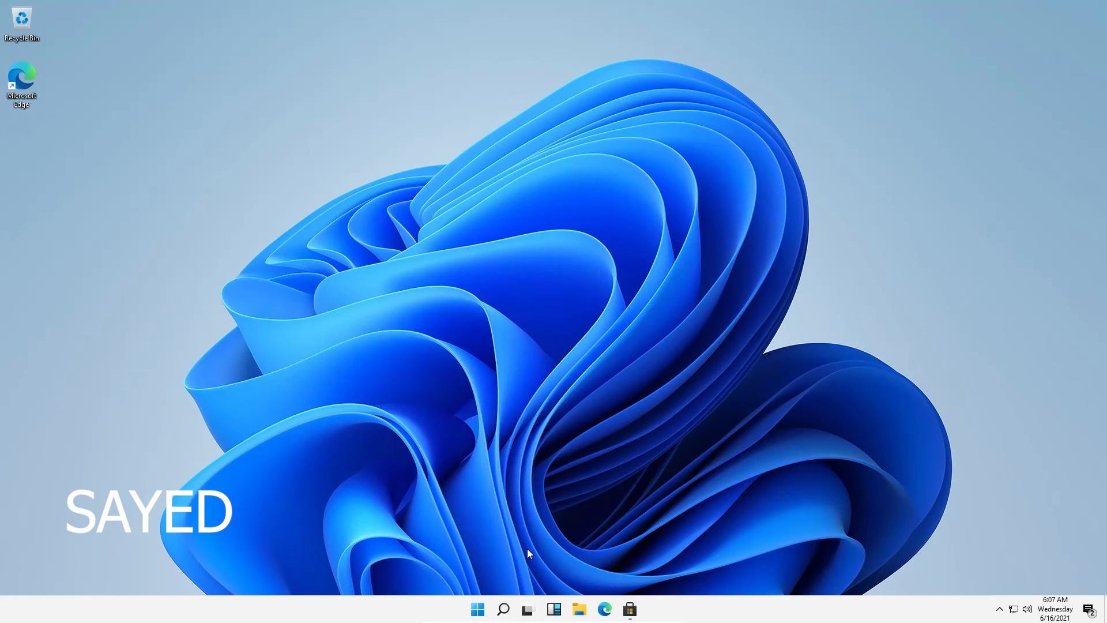
Try Task View, then open and close the Widgets panel twice
click(528, 611)
click(528, 611)
click(554, 610)
click(553, 611)
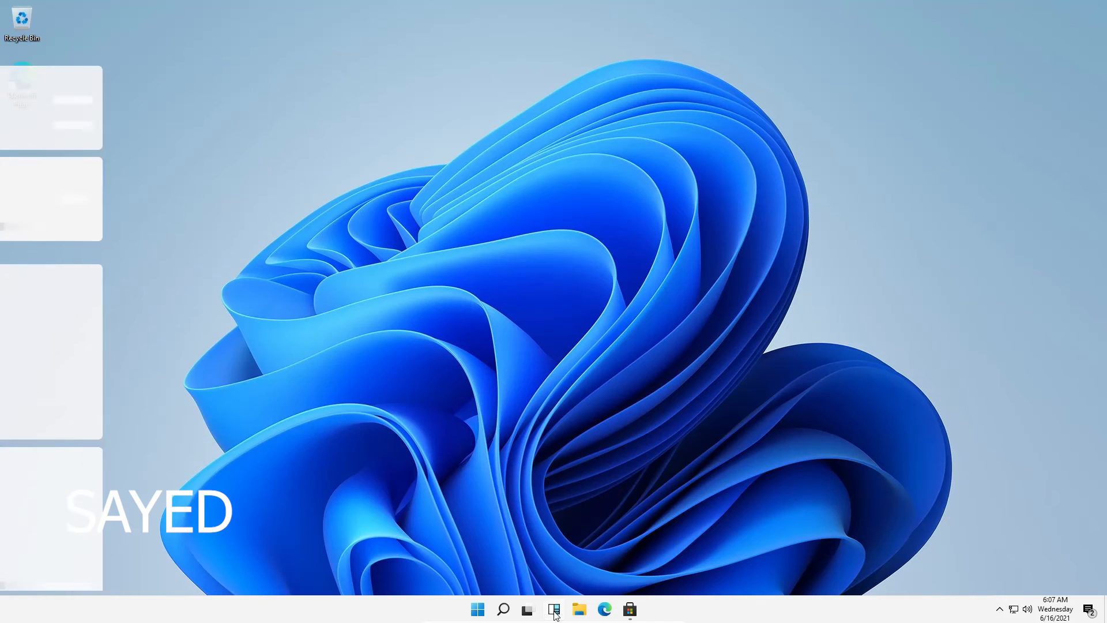
click(554, 612)
click(554, 612)
Open Windows Security from the tray, view Virus & threat protection, then close it
click(1000, 610)
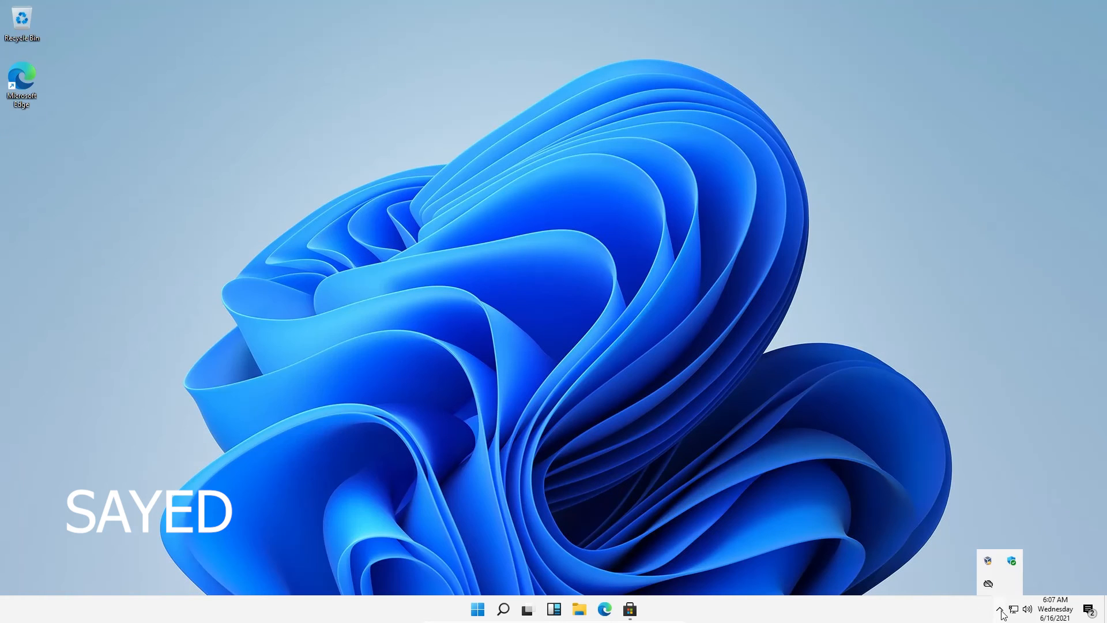
click(1011, 560)
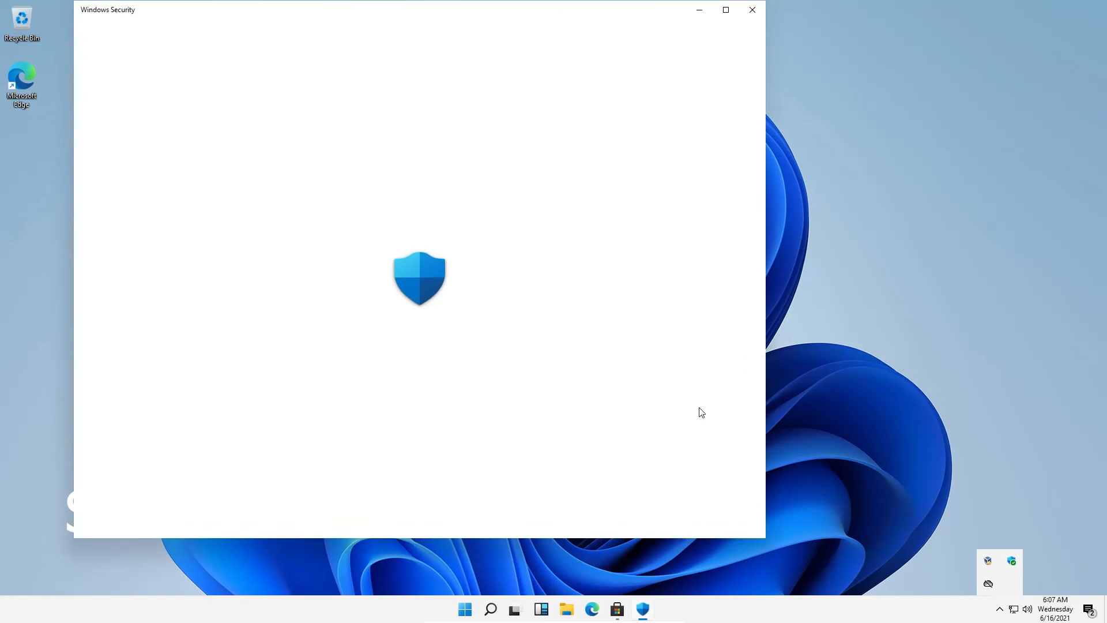
mouse_move(623, 0)
mouse_down()
mouse_move(624, 77)
mouse_move(624, 0)
mouse_up()
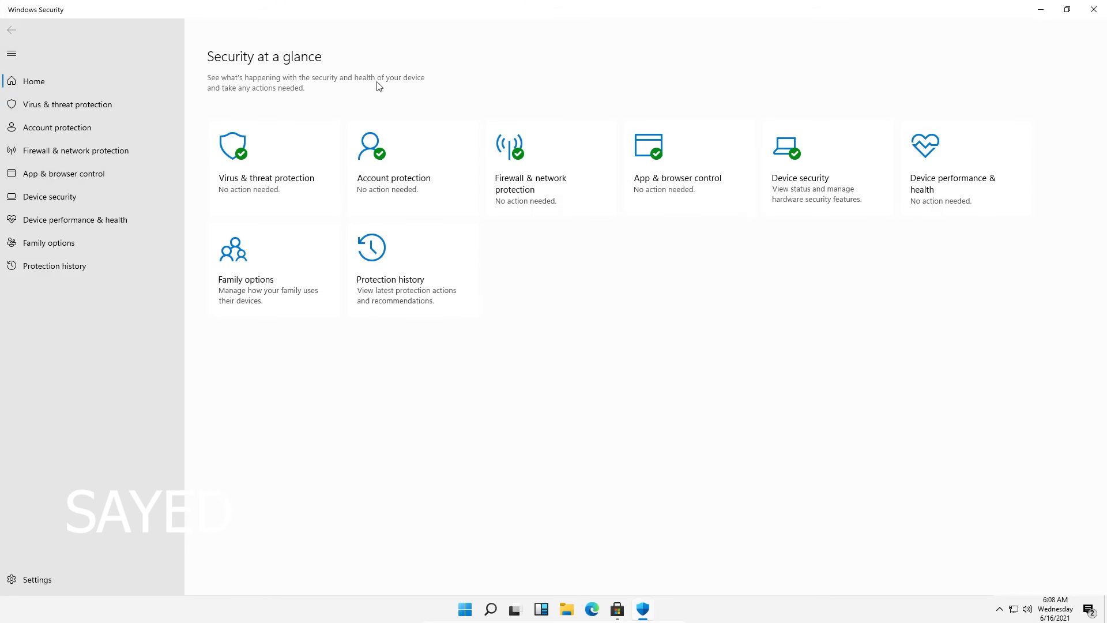
click(26, 107)
click(1094, 9)
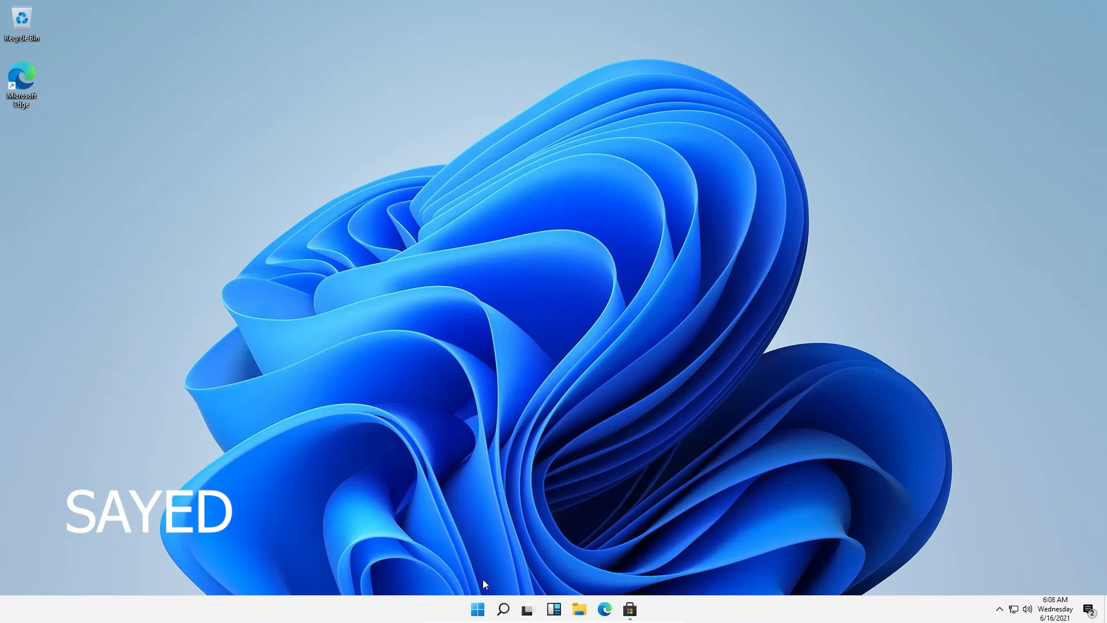
Go to Settings > System > About and highlight the Windows 11 Pro edition value
click(478, 608)
click(693, 271)
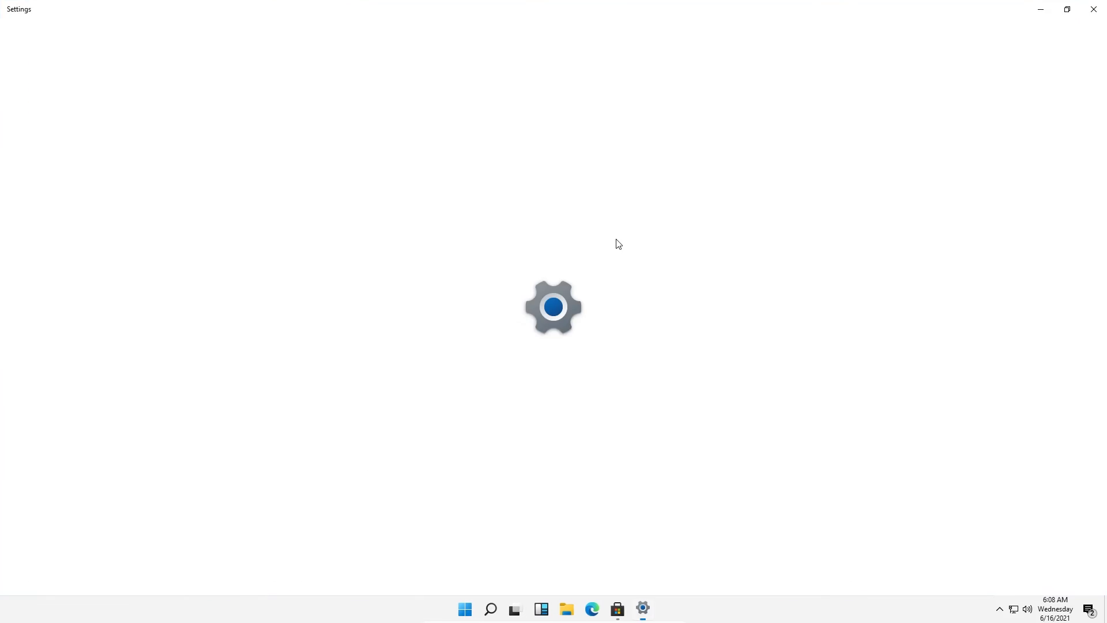
click(243, 192)
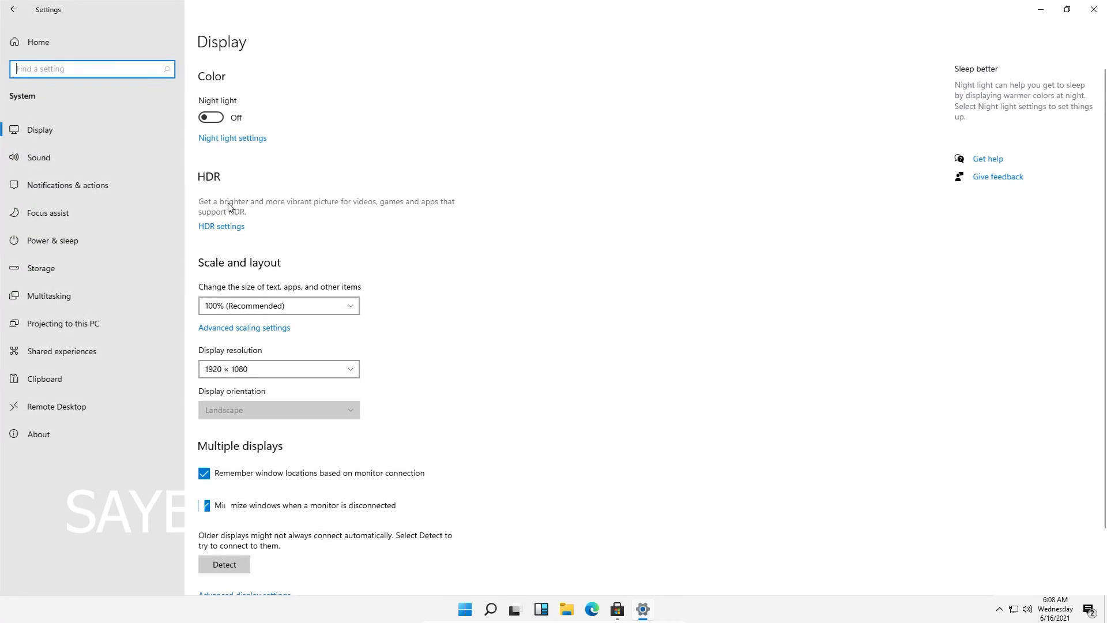
click(67, 429)
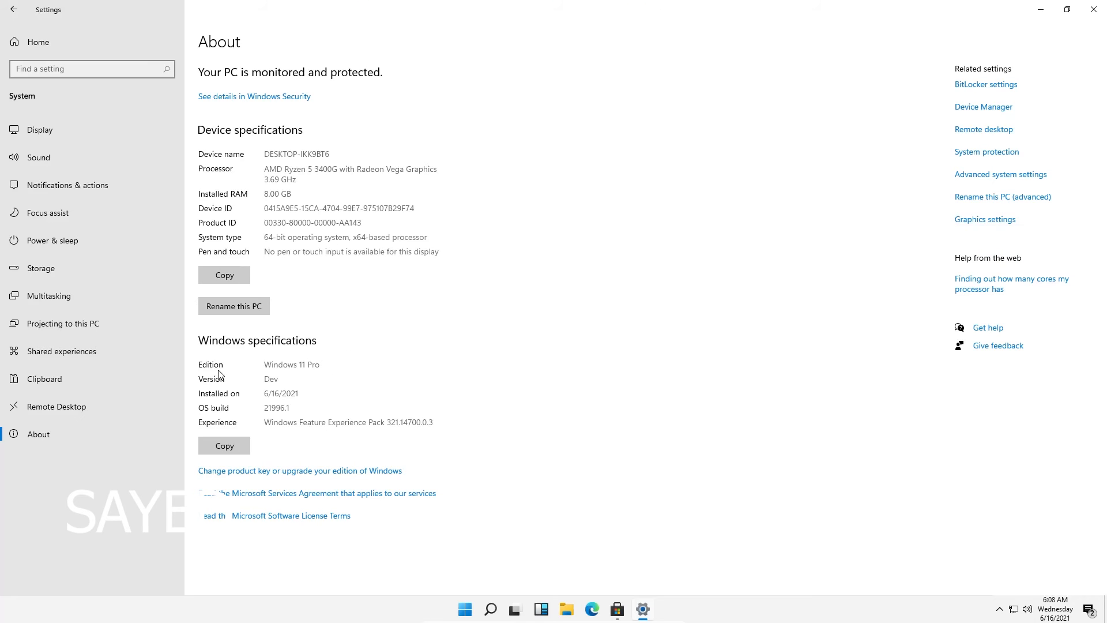
drag(321, 365, 258, 368)
click(289, 389)
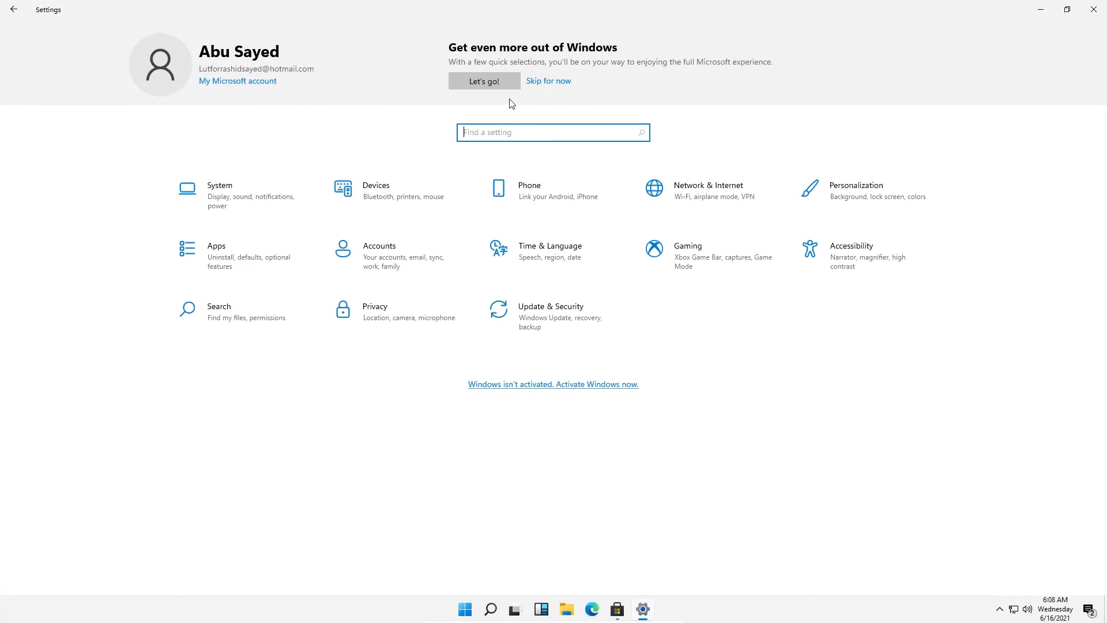
Move from Settings home through Windows Update and Delivery Optimization to Activation
click(494, 81)
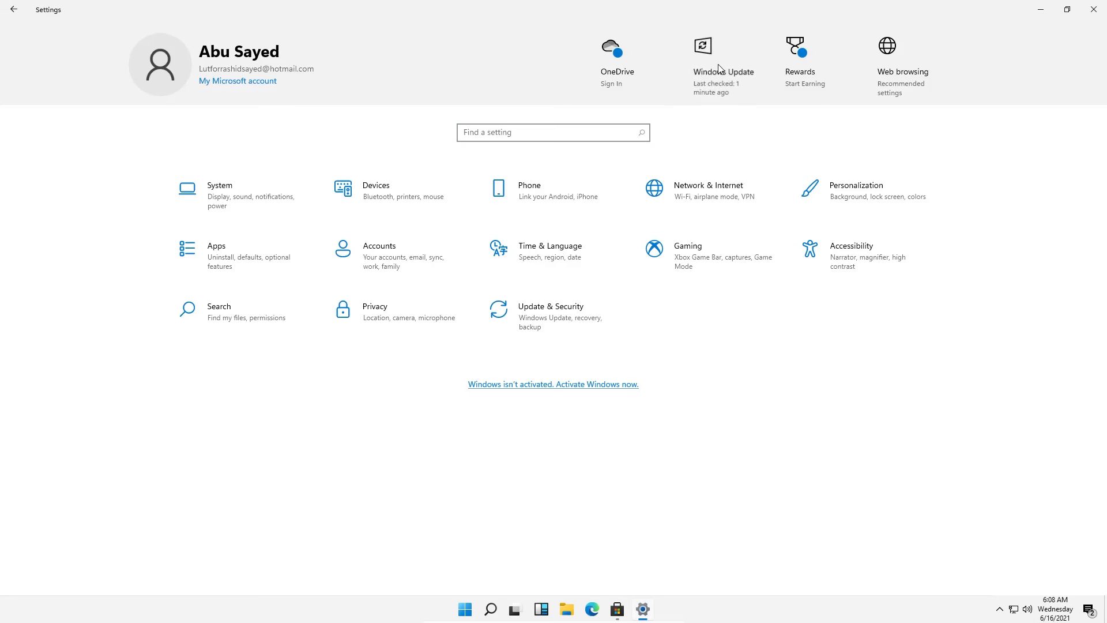
click(707, 58)
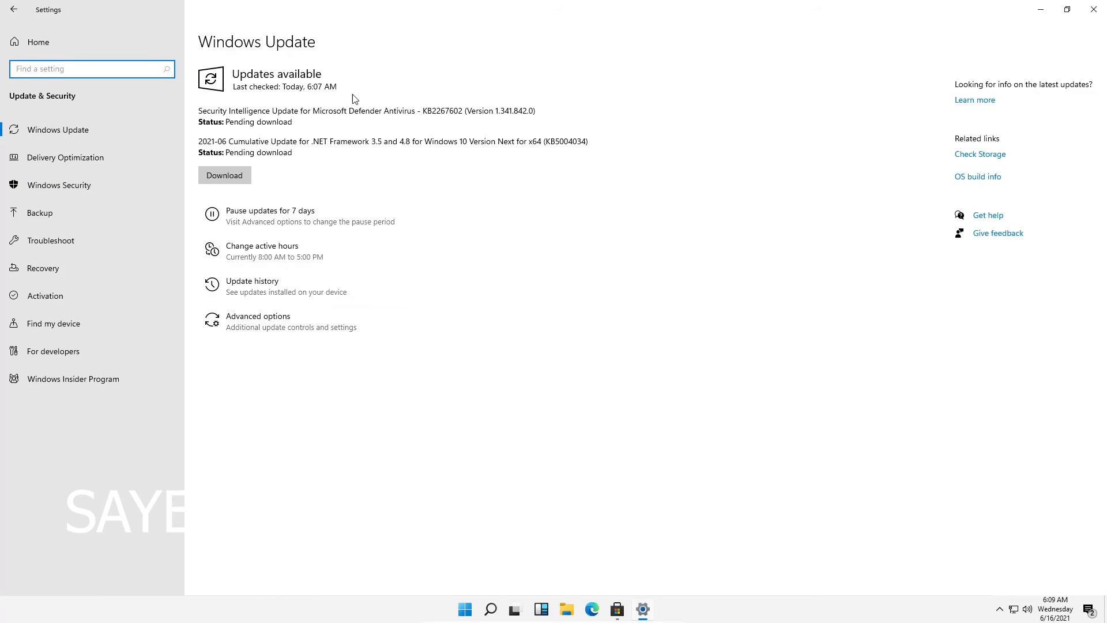
click(60, 163)
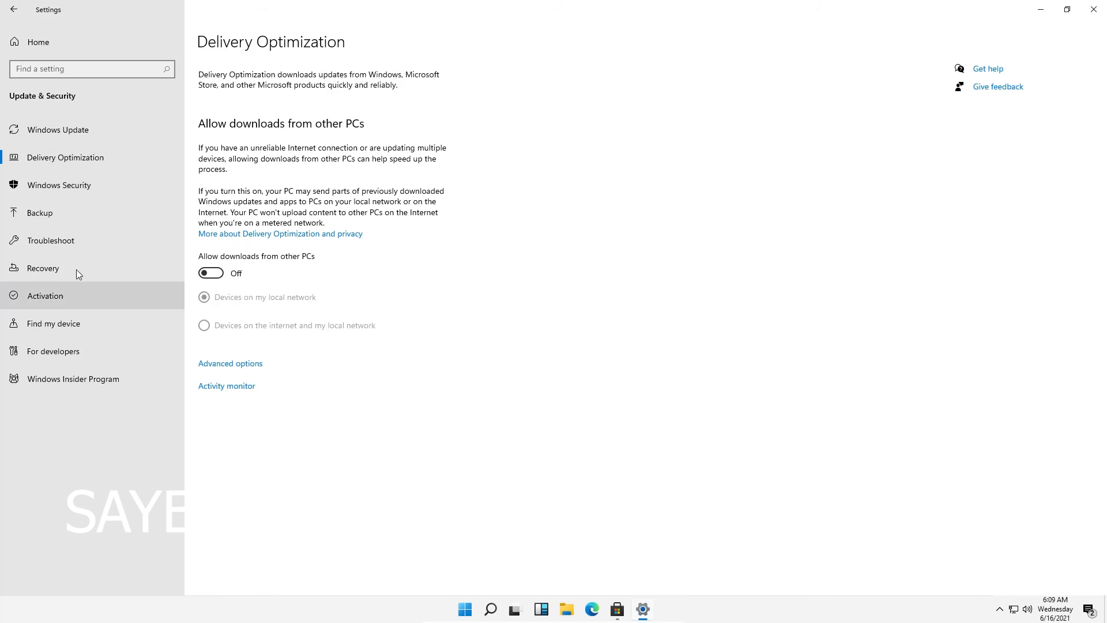
click(80, 298)
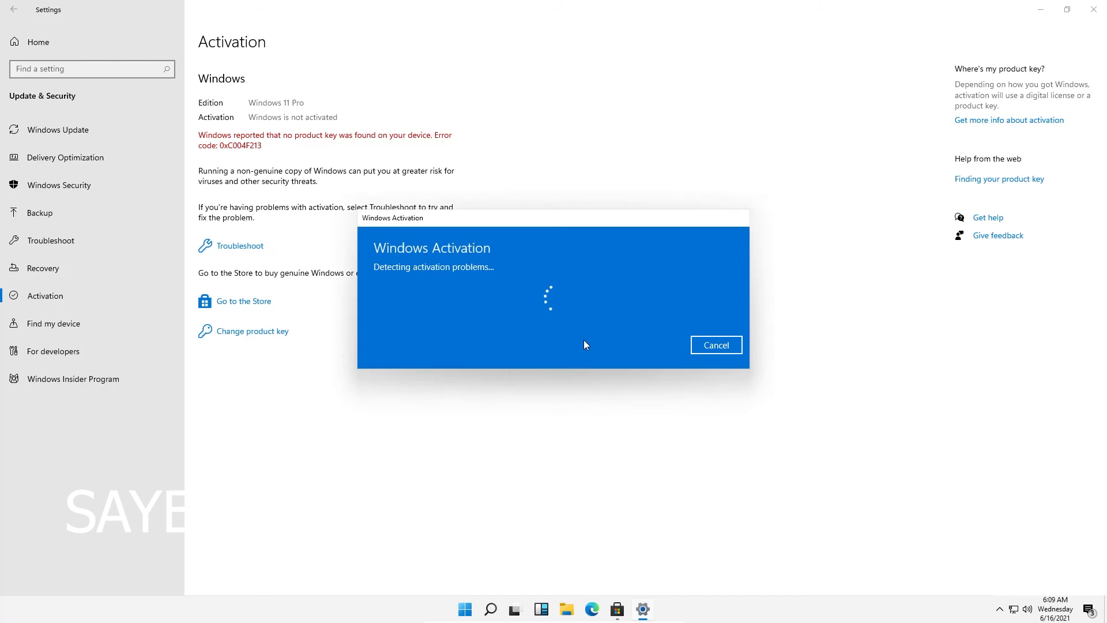
Move the troubleshooter aside and clear the three notifications in the notification centre
drag(587, 222, 639, 176)
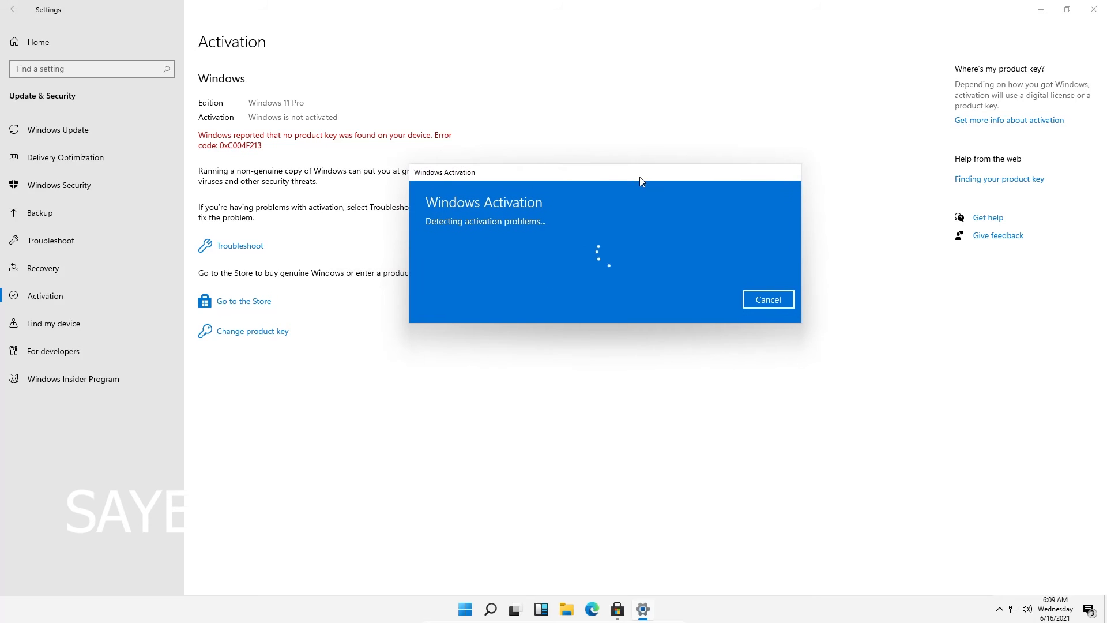
click(1089, 611)
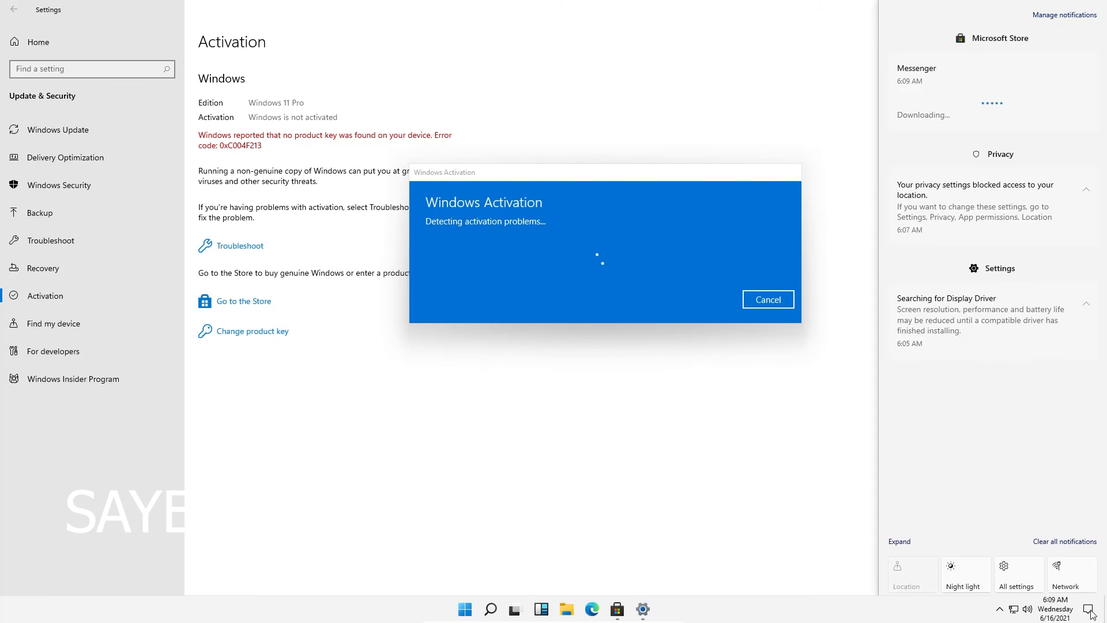
click(1086, 64)
click(1086, 64)
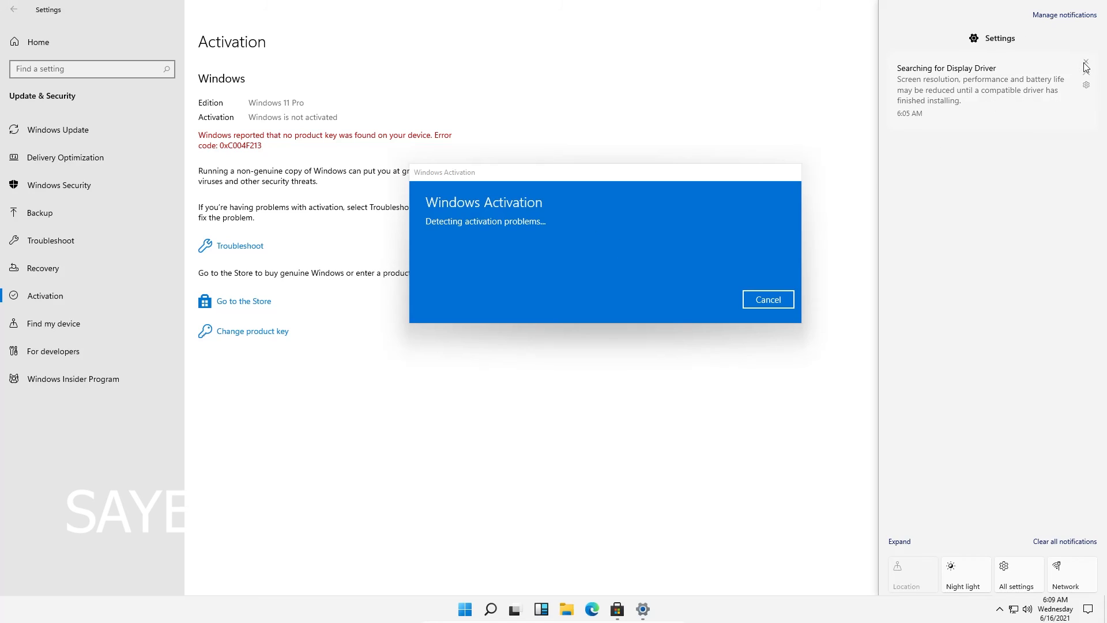
click(1086, 63)
click(684, 541)
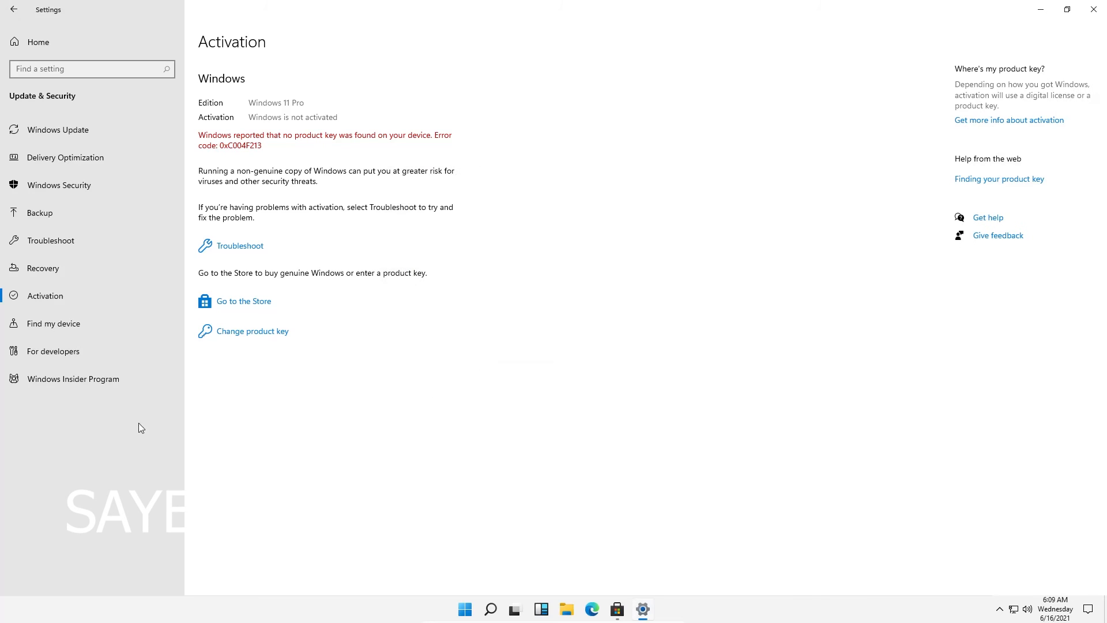
Browse Recovery and Windows Security settings, revisit Activation from home, then close Settings
click(64, 268)
click(70, 185)
click(38, 43)
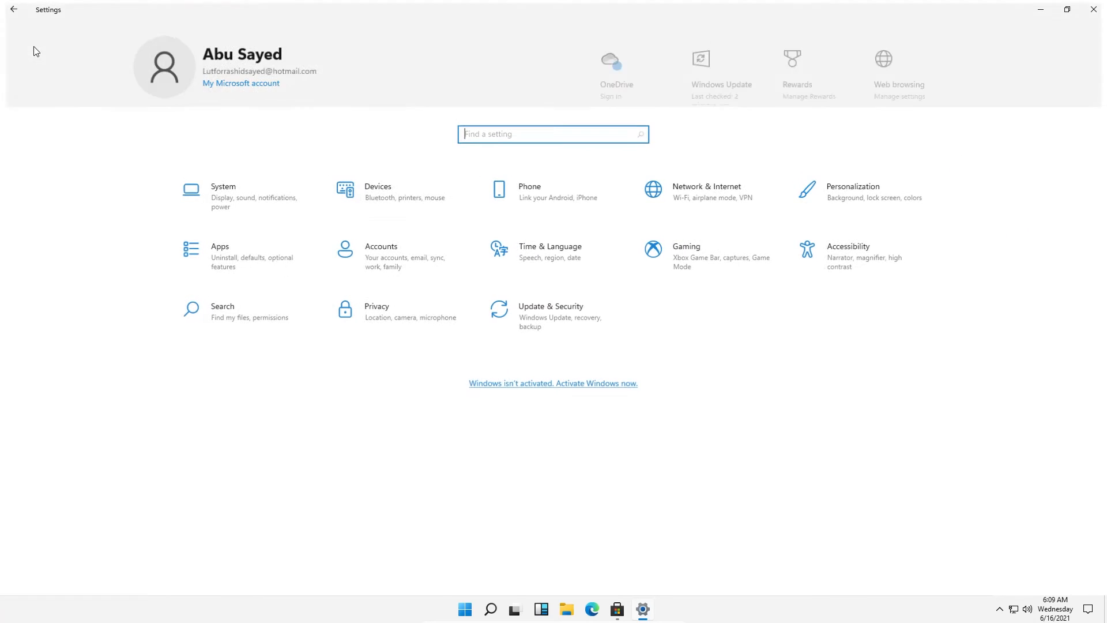
click(592, 385)
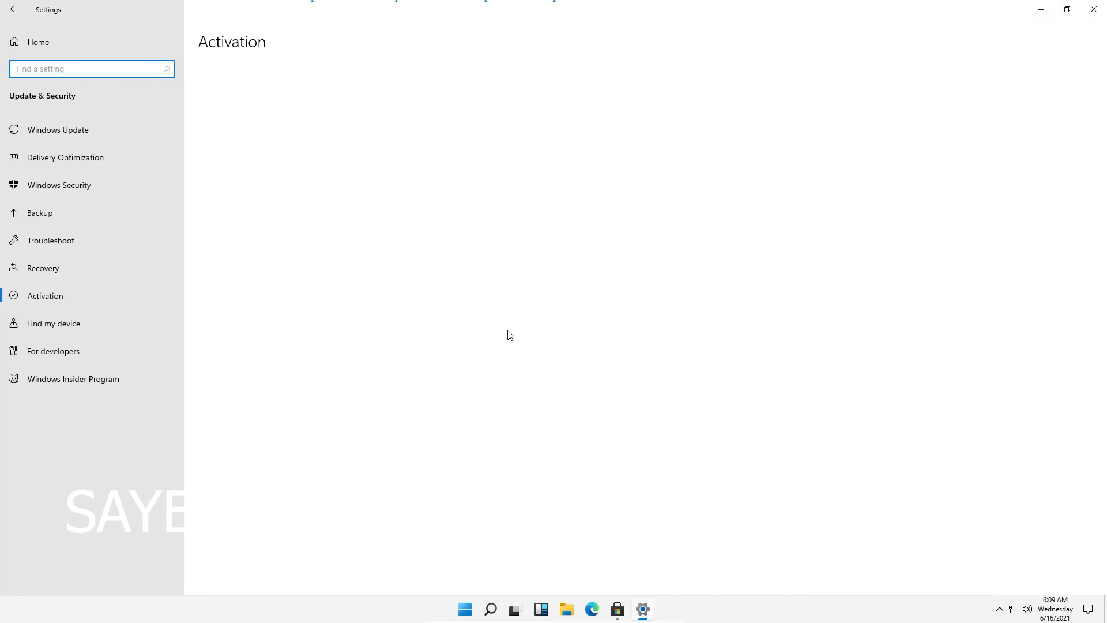
click(1094, 9)
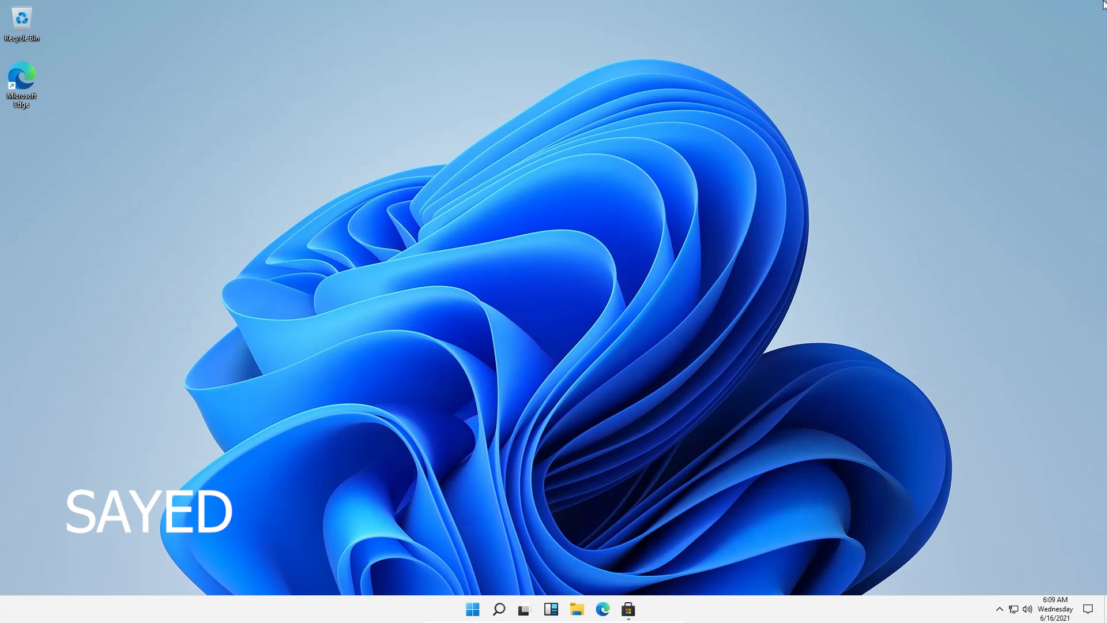
In maximized File Explorer, browse Documents, then C: > Users > the user's Downloads folder
click(579, 609)
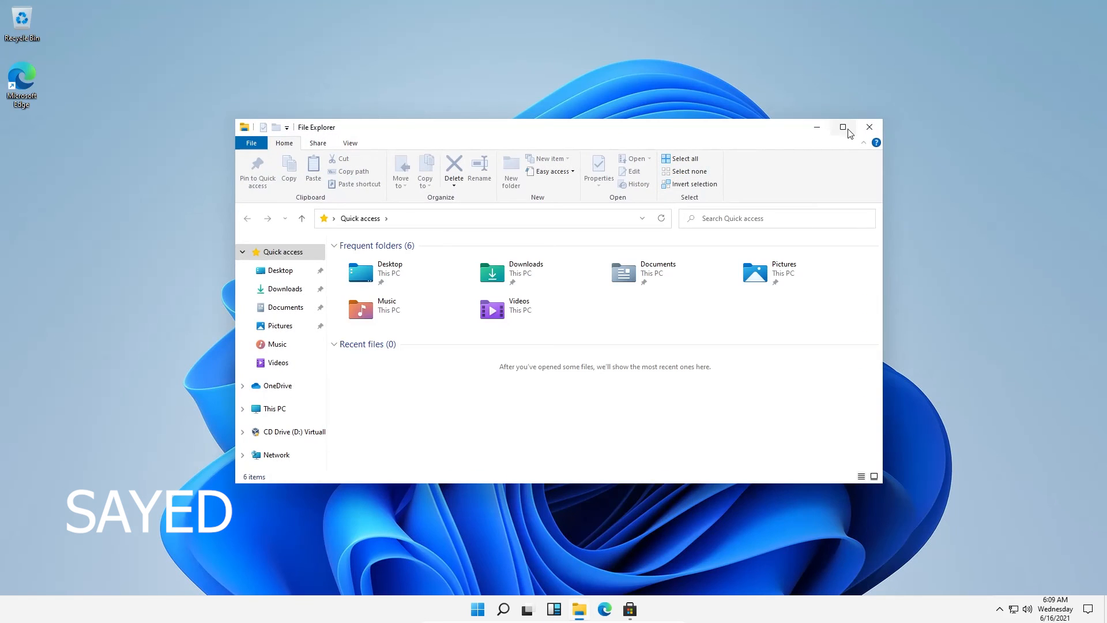
click(842, 127)
click(44, 287)
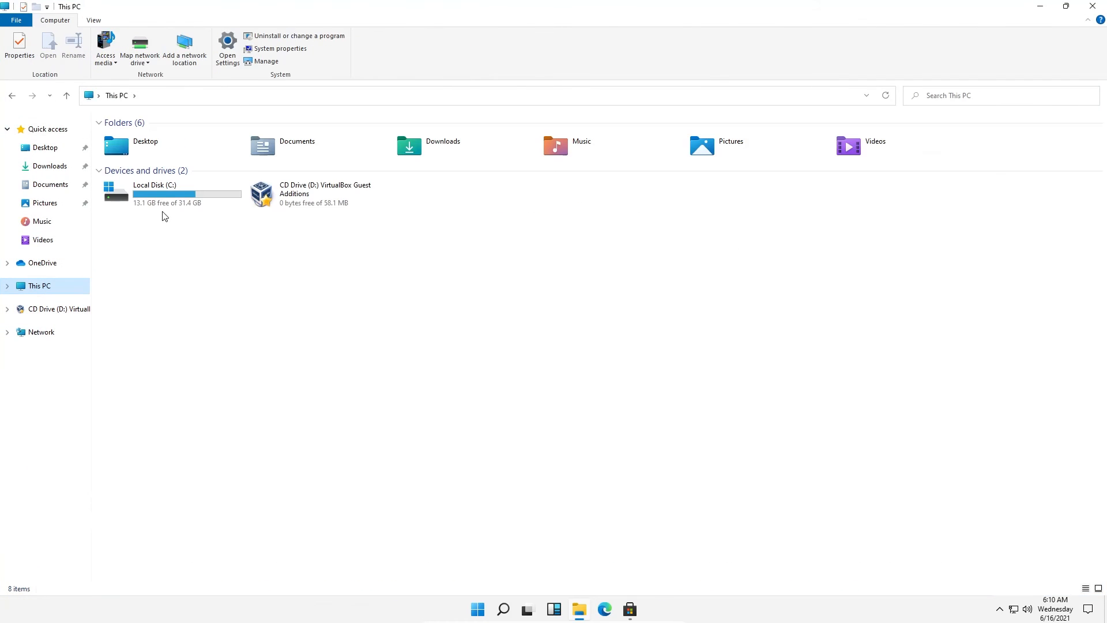
double_click(284, 153)
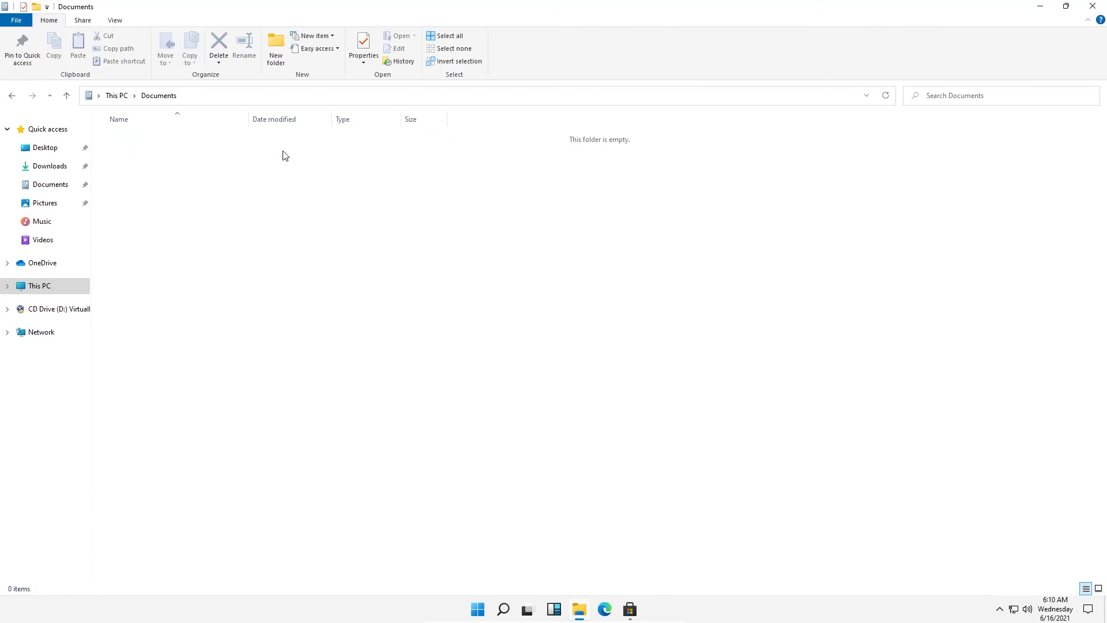
click(42, 285)
double_click(167, 187)
double_click(173, 192)
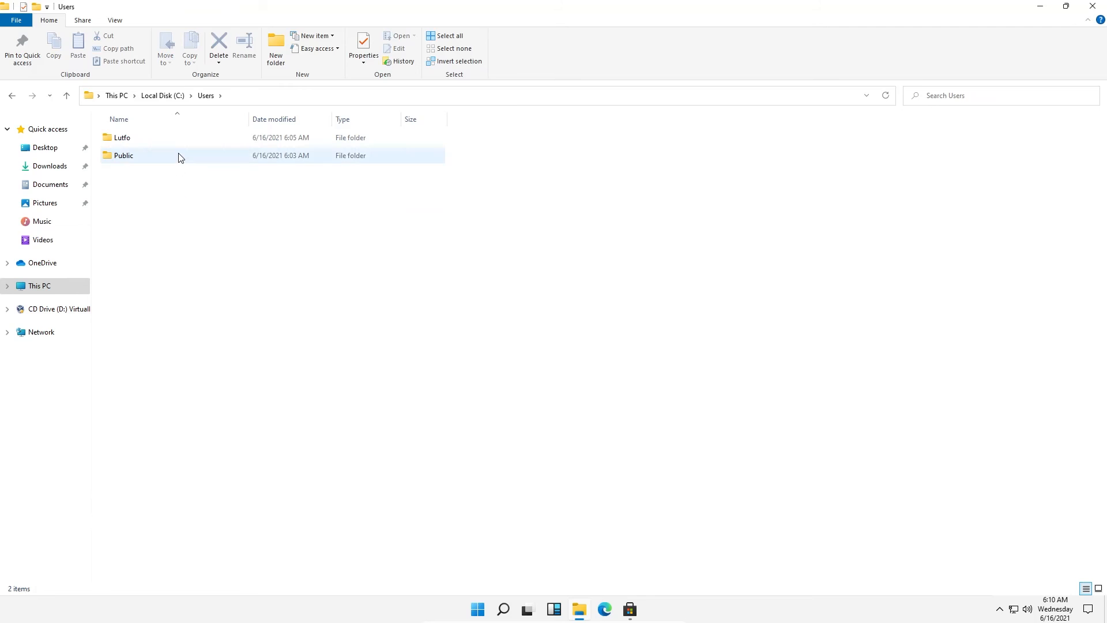
double_click(179, 139)
click(181, 194)
double_click(180, 195)
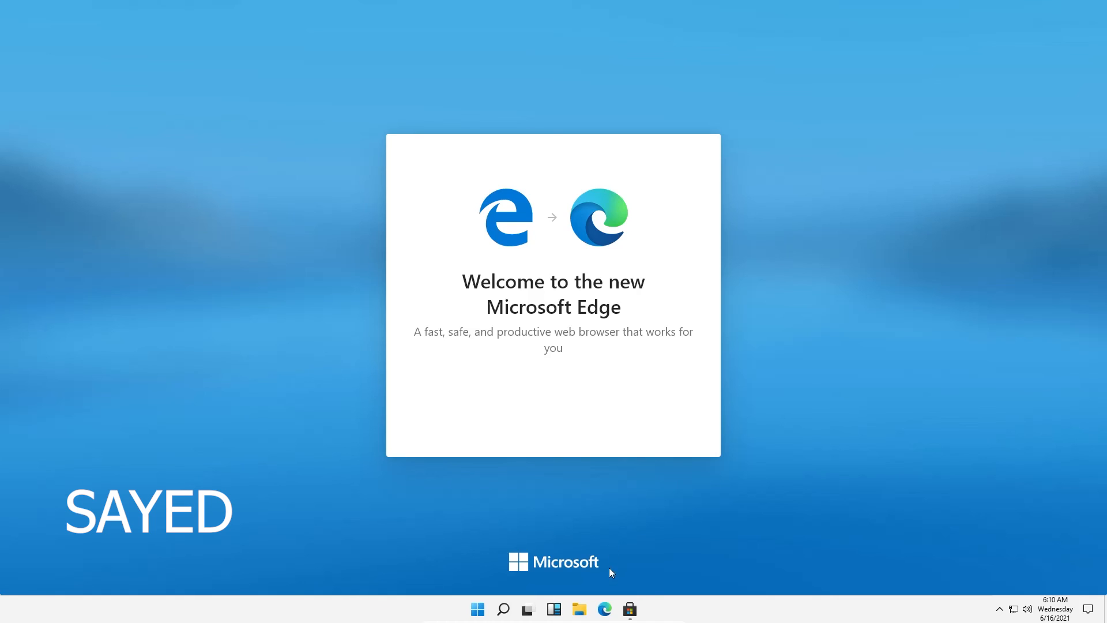
Finish Edge's first-run setup with the Inspirational new tab layout and accept cookies
click(999, 609)
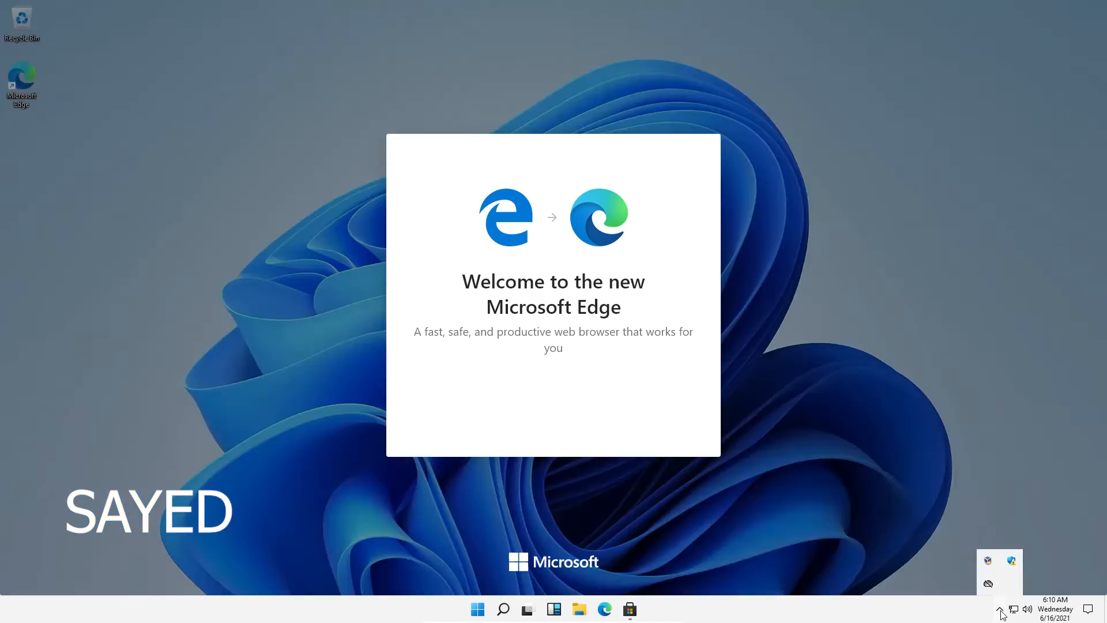
click(575, 432)
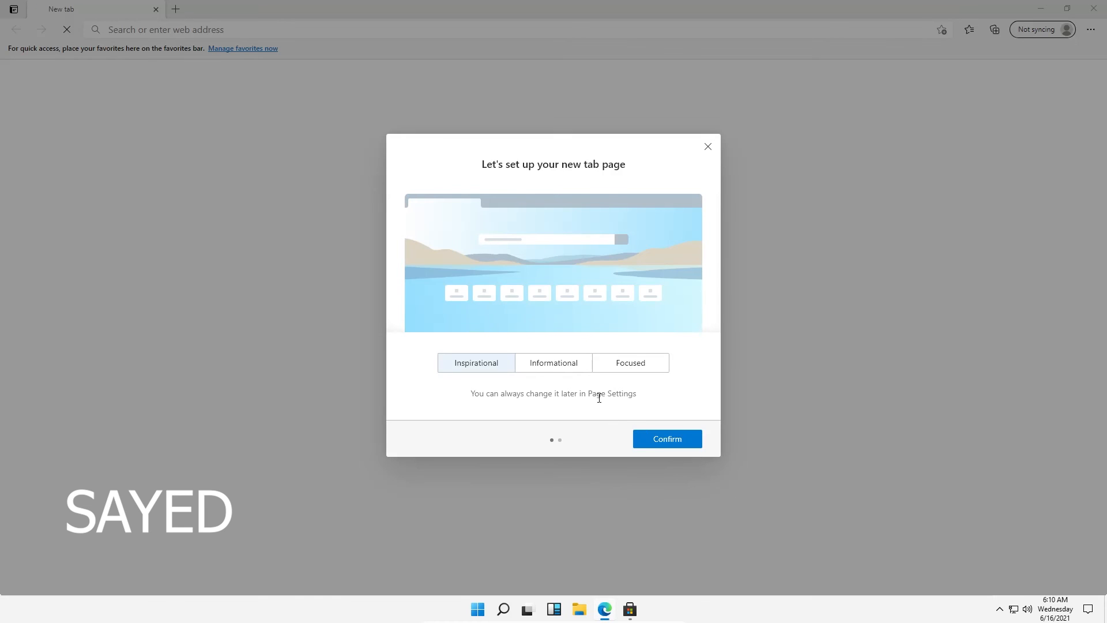
click(568, 368)
click(624, 367)
click(488, 366)
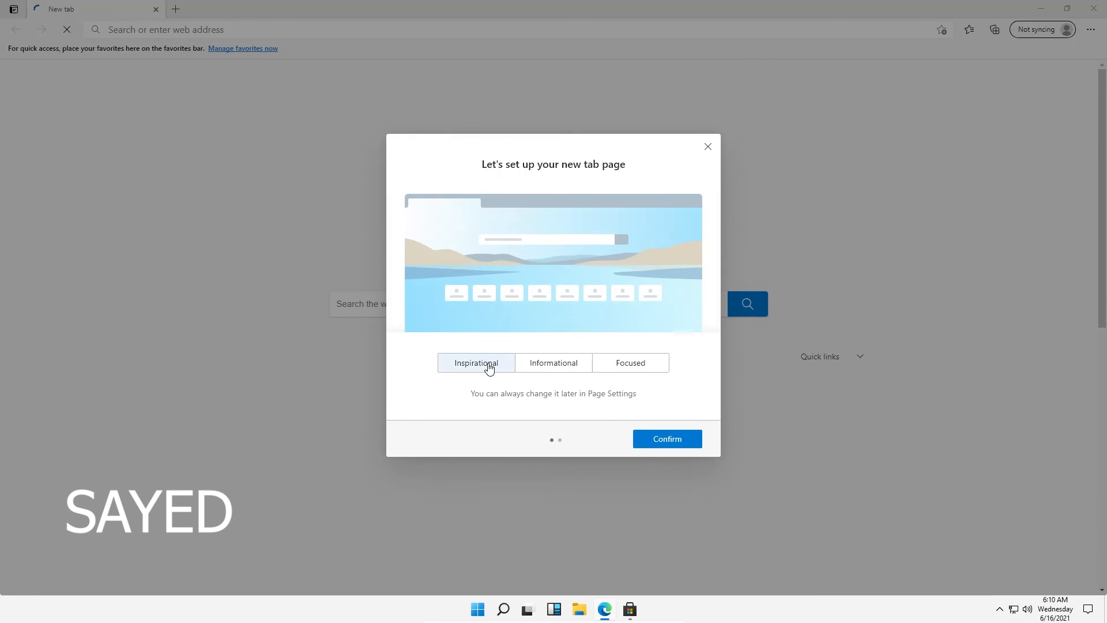
click(677, 450)
click(671, 442)
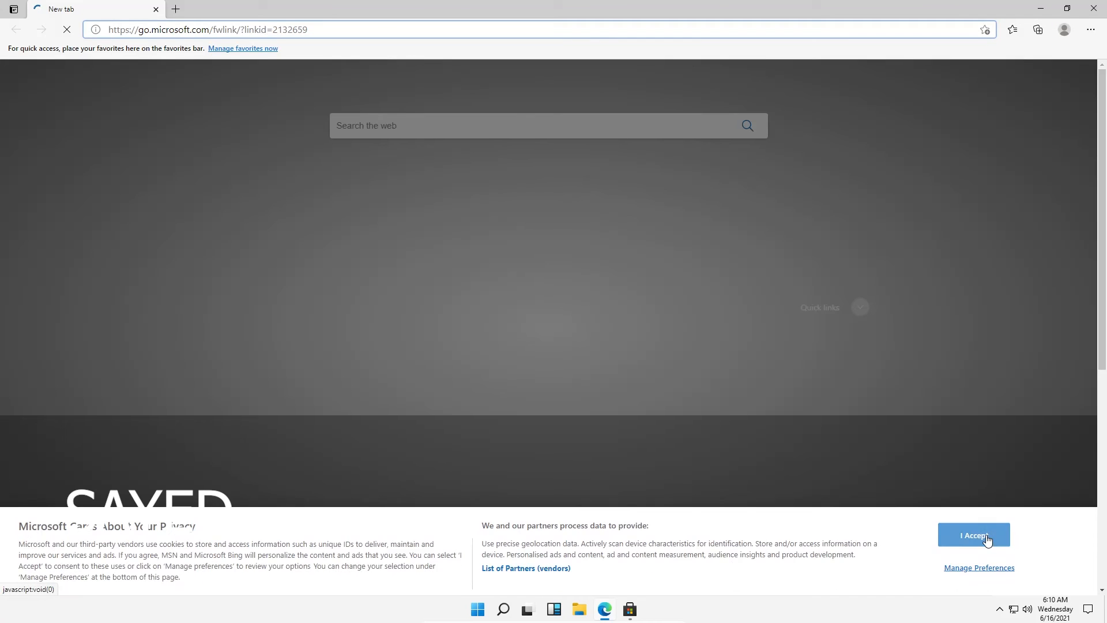
click(984, 537)
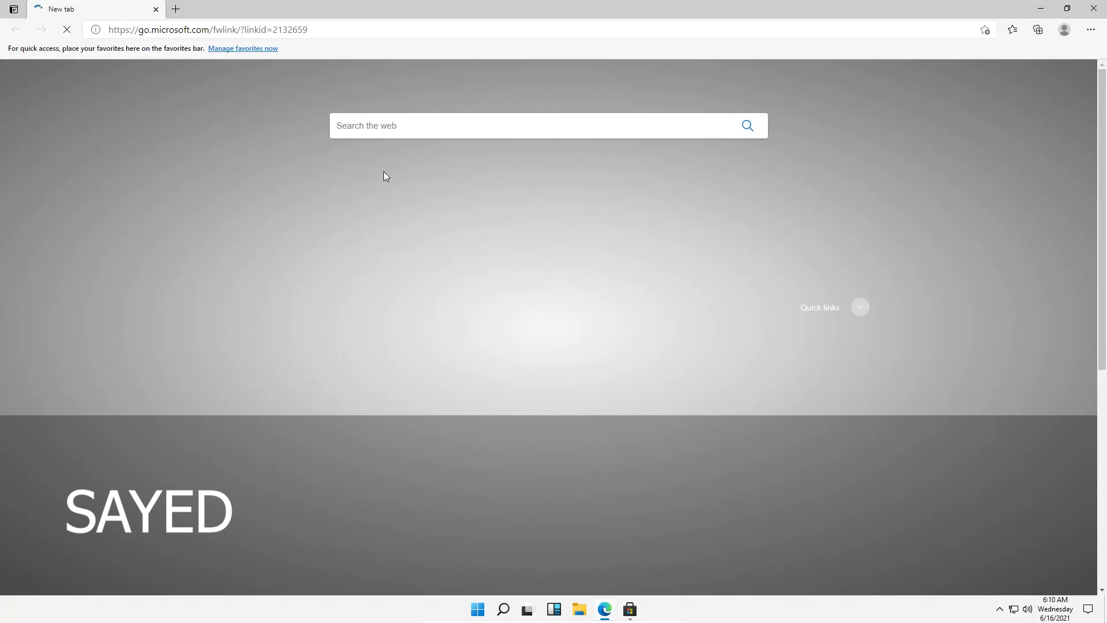
Log into the router at 192.168.0.1, save the password, and view Bandwidth Control
click(176, 9)
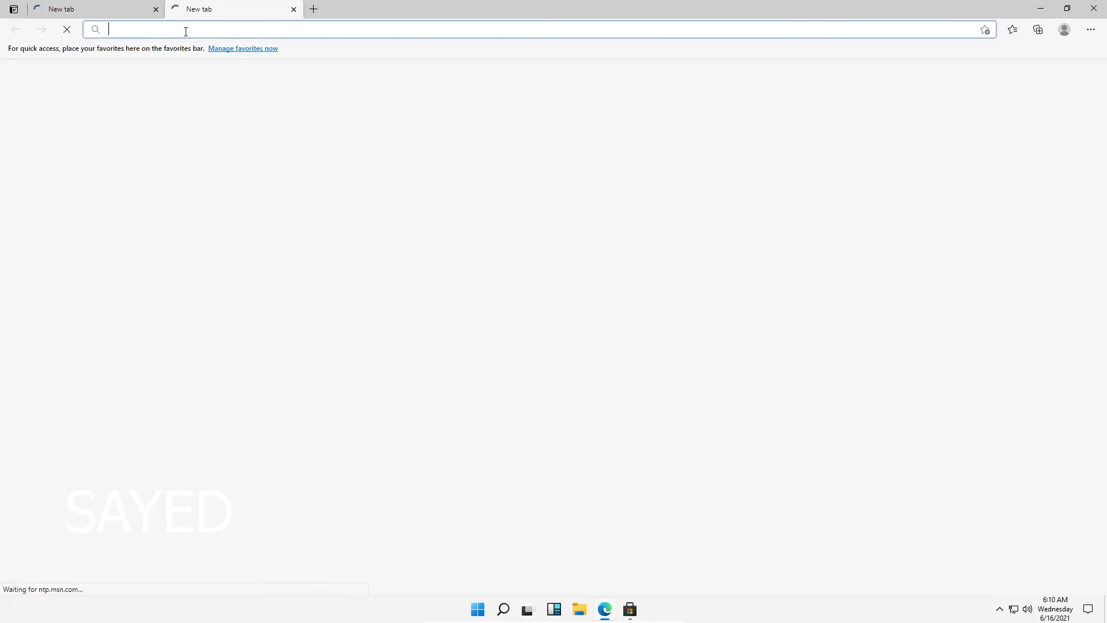
text(1)
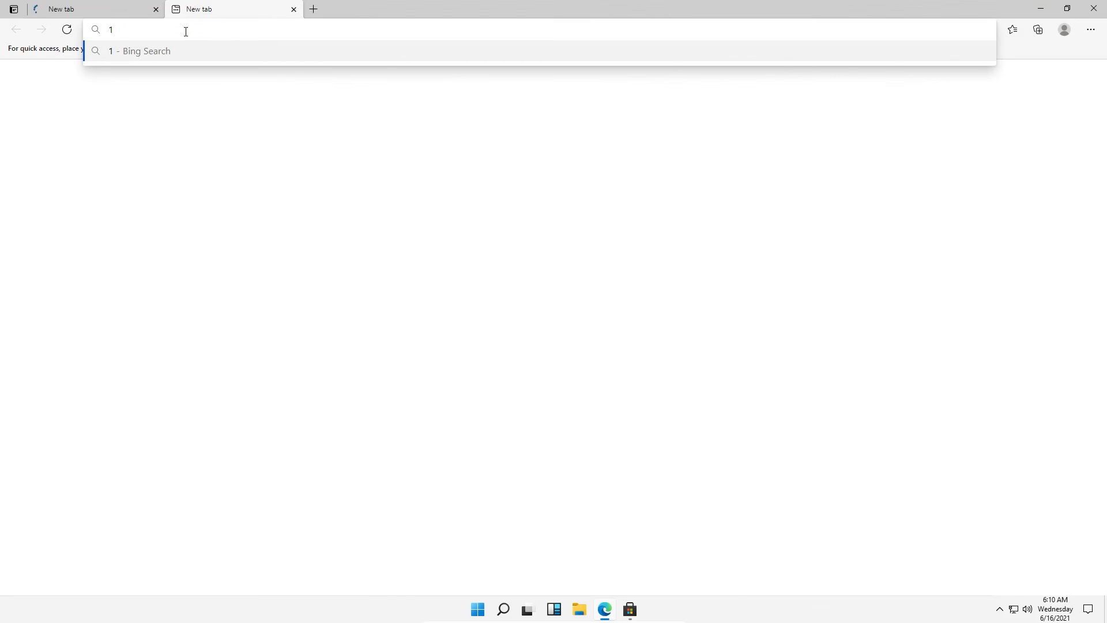
text(92.168.0.1)
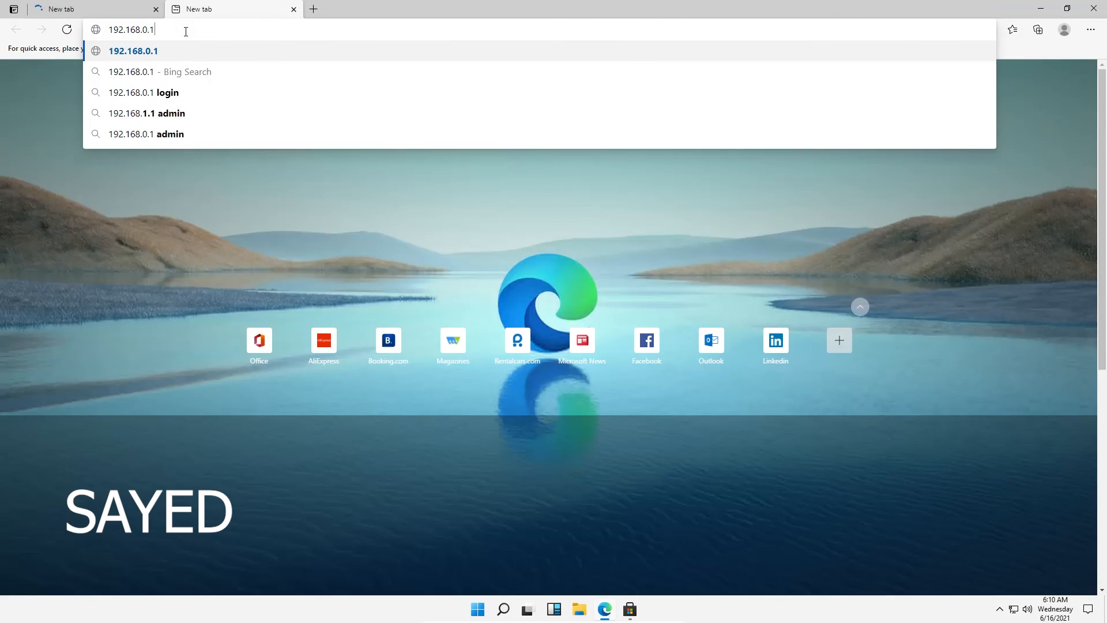
key(Return)
text(a)
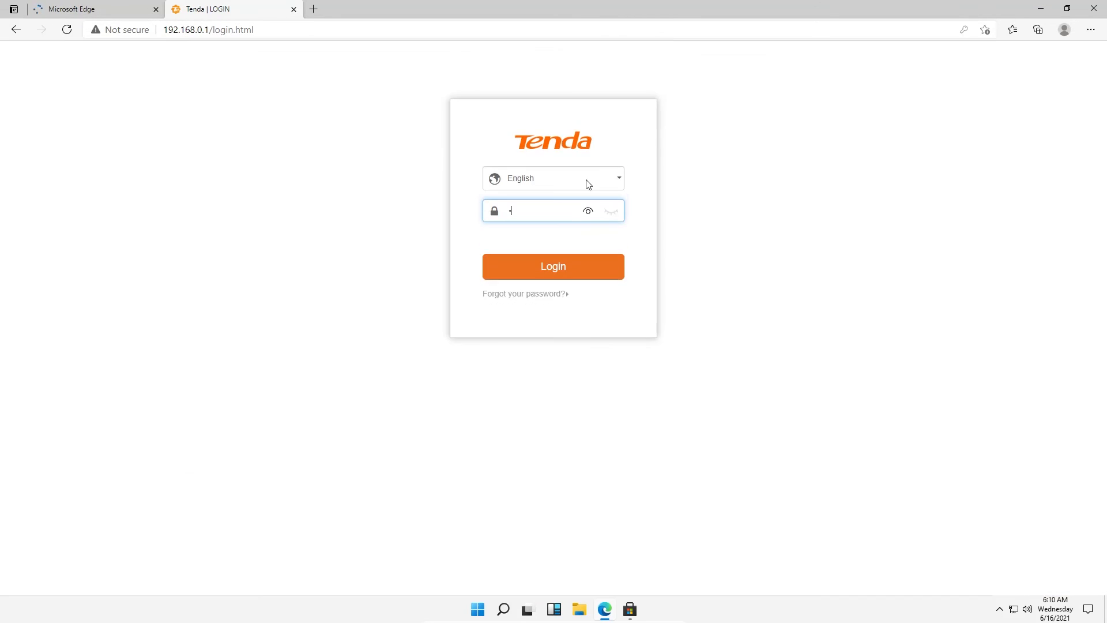
click(561, 264)
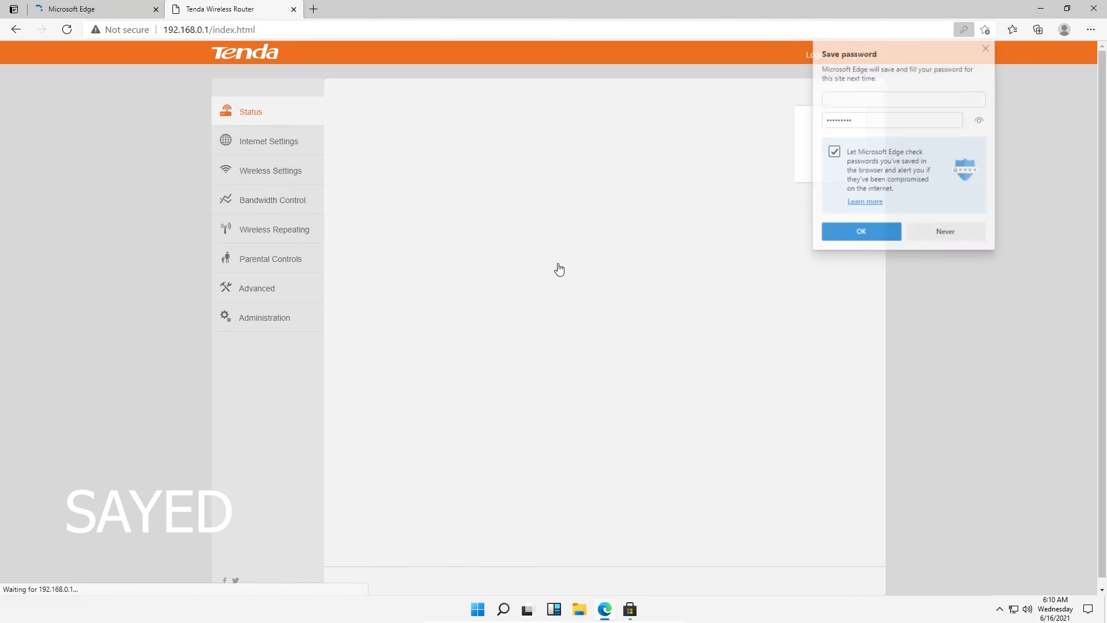
click(853, 231)
click(651, 269)
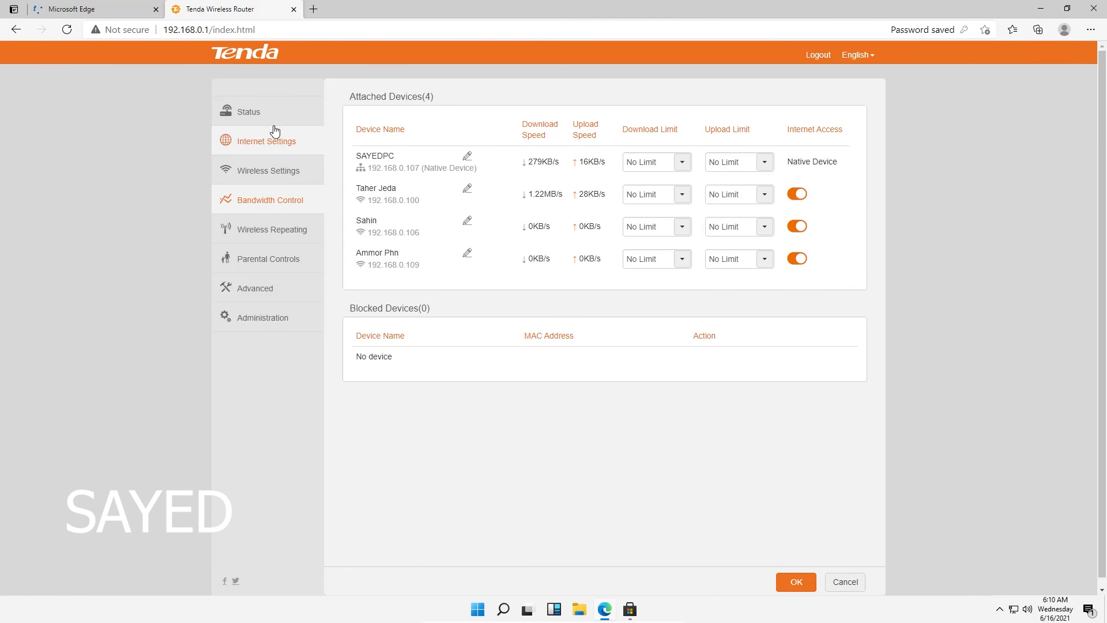
click(257, 113)
Refresh the desktop, then open Display settings, scroll through it and close it
right_click(682, 128)
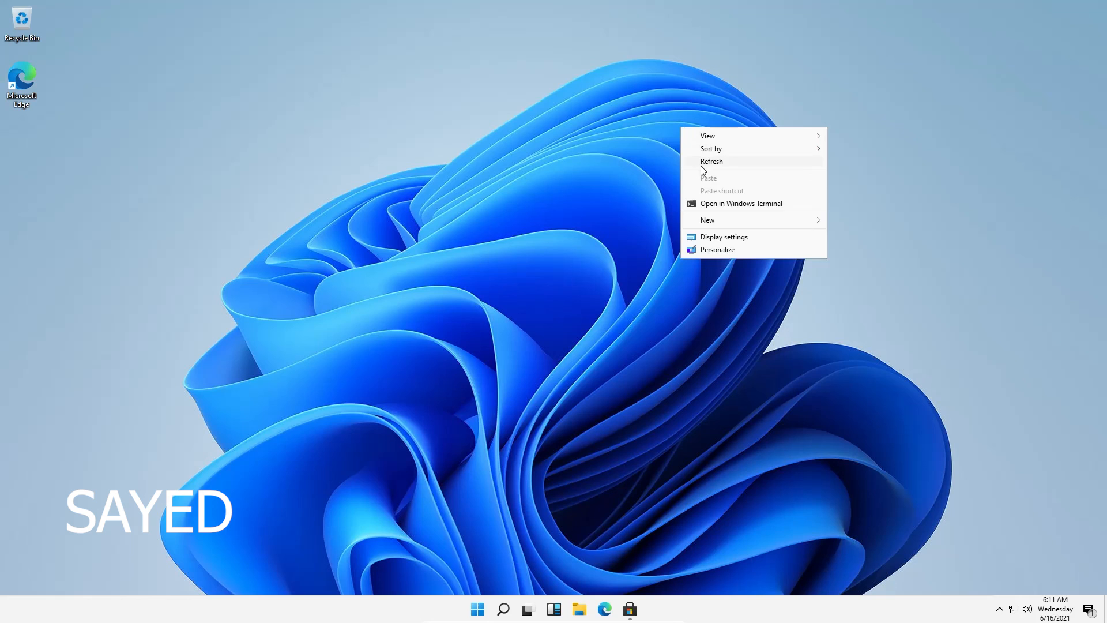
click(700, 165)
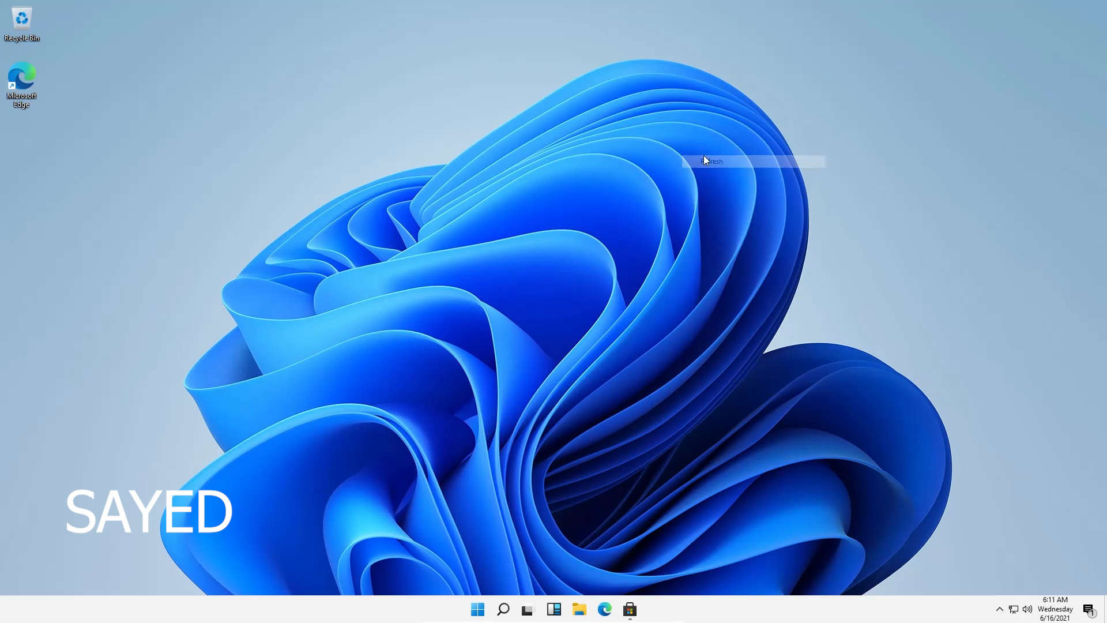
right_click(702, 154)
click(743, 264)
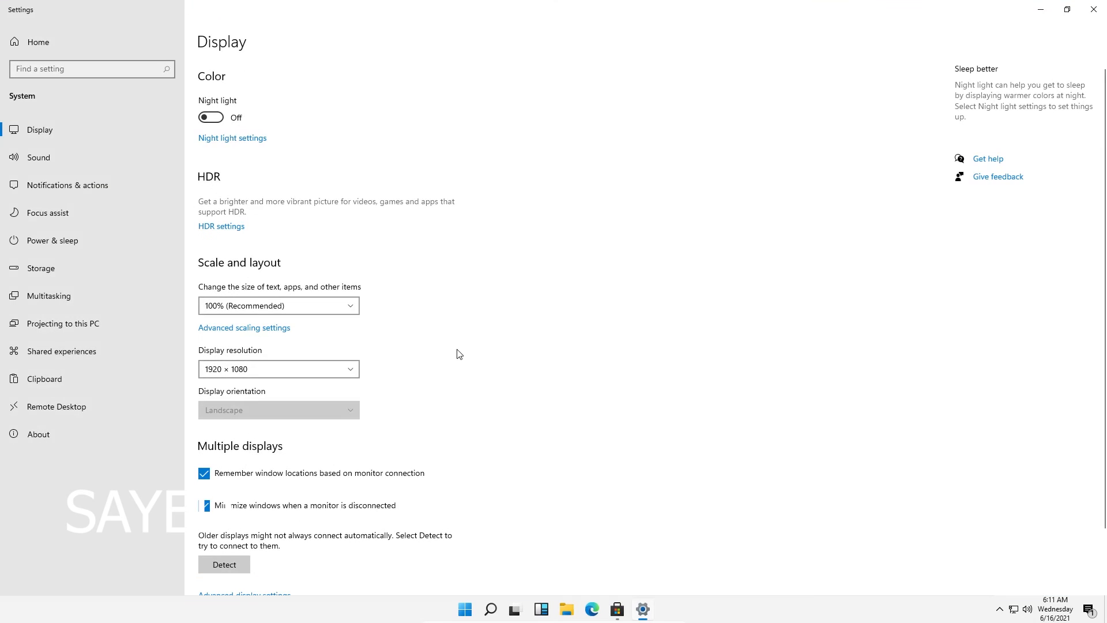
scroll(348, 340, down, 2)
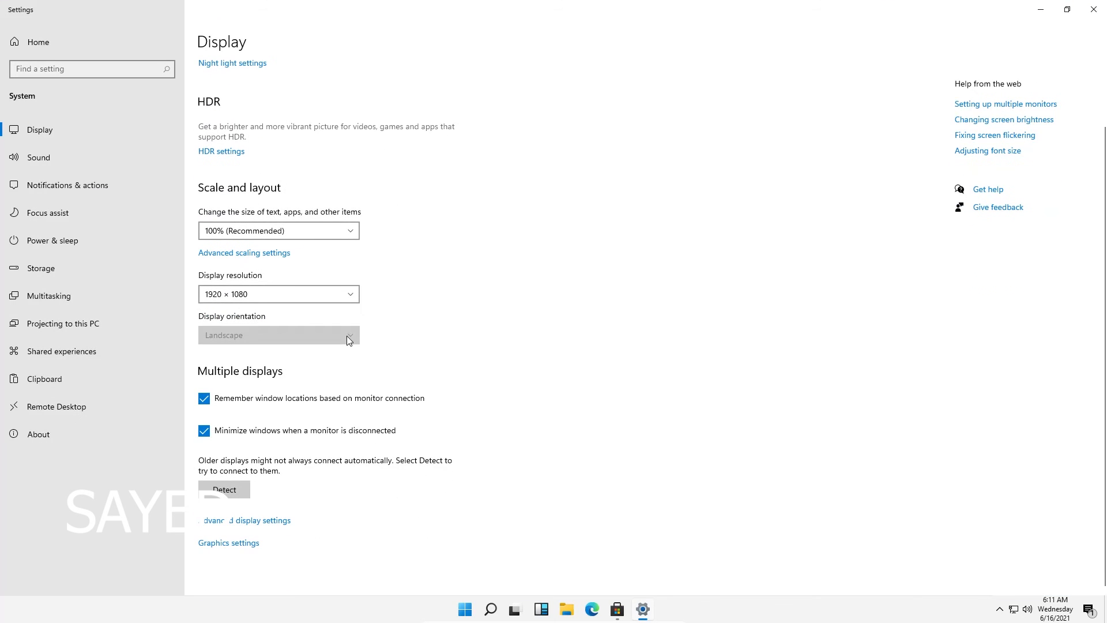
scroll(259, 484, up, 2)
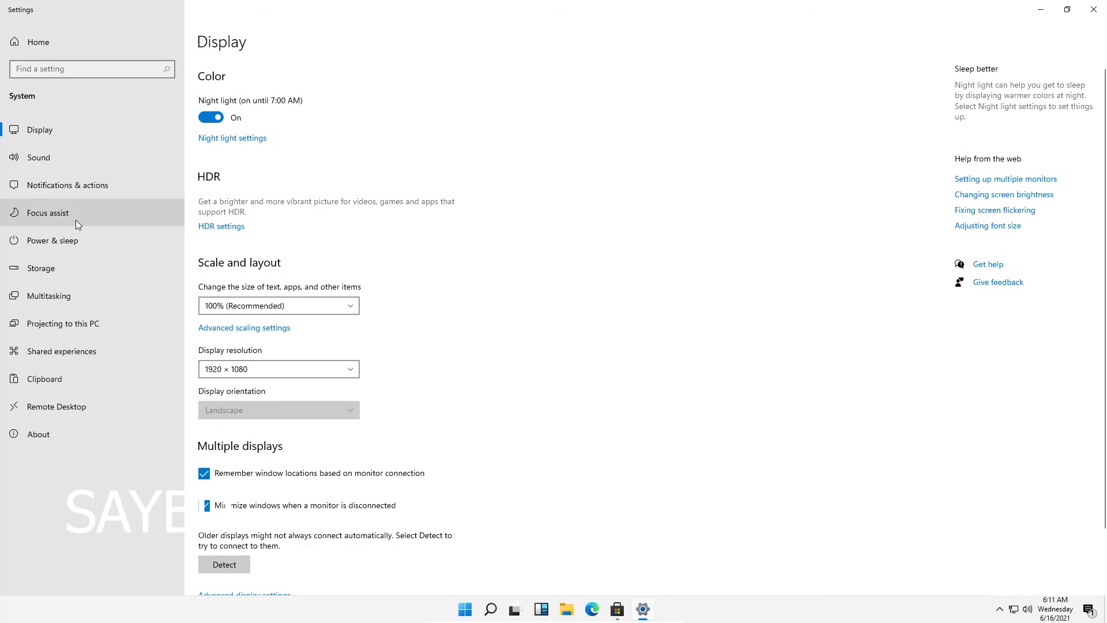
click(1093, 9)
Browse the Personalization pages: Device usage, Start, Taskbar, Fonts, Lock screen, Colors and Background
right_click(603, 76)
click(650, 200)
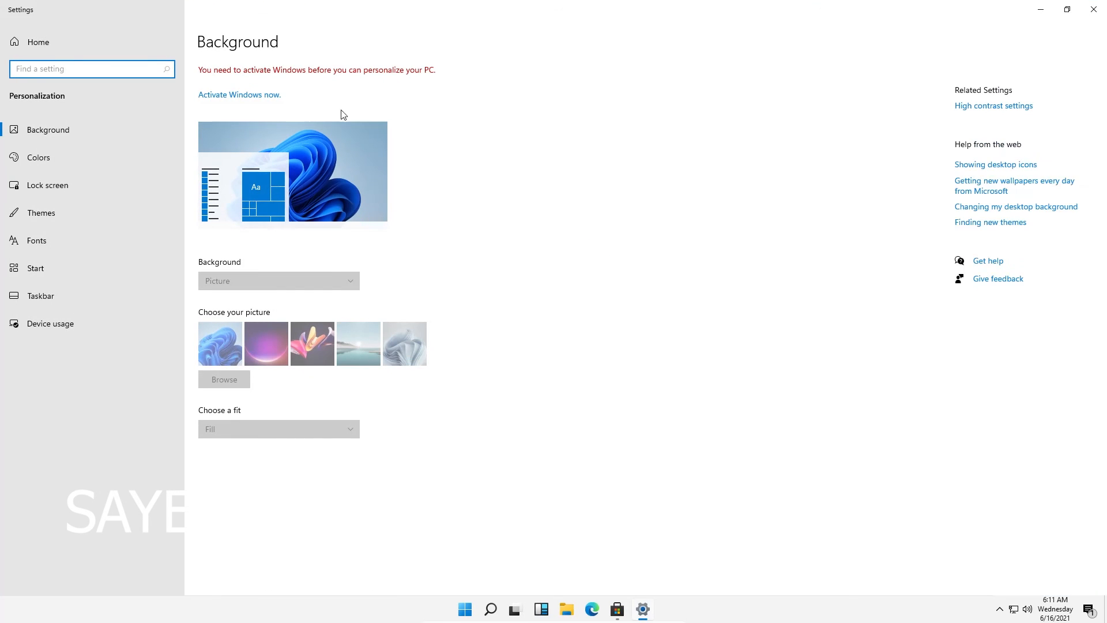
click(222, 64)
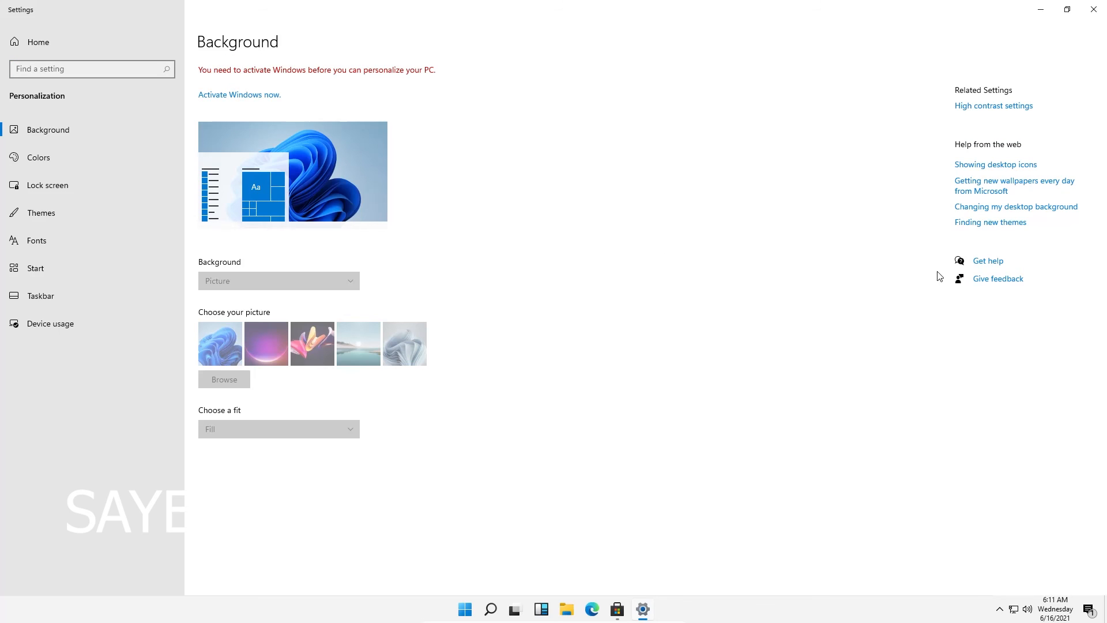
click(48, 334)
click(44, 277)
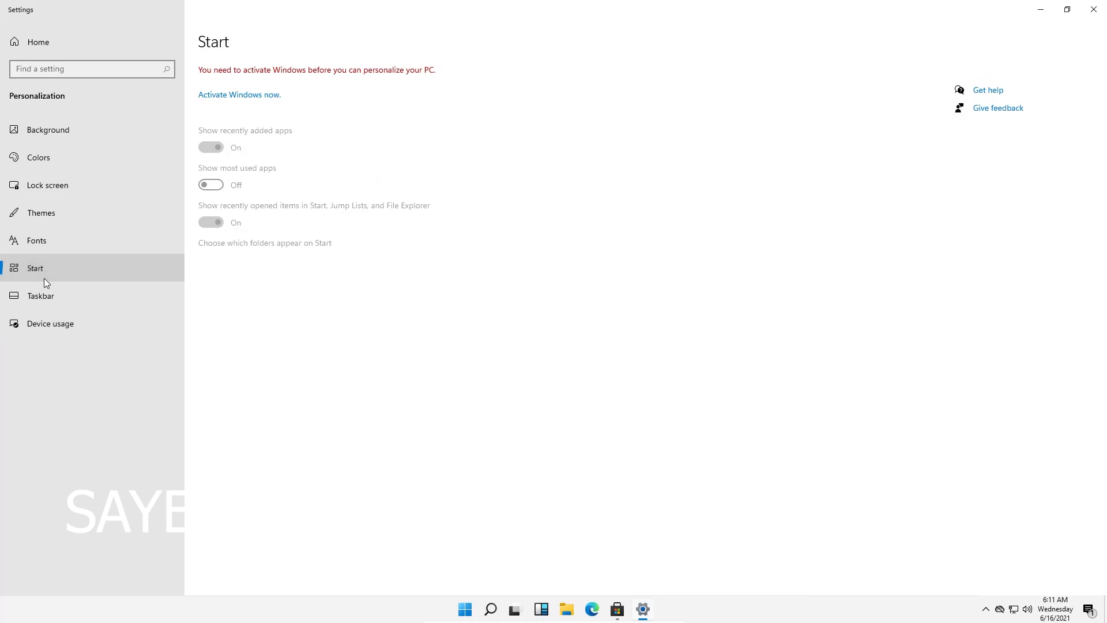
click(50, 299)
click(49, 239)
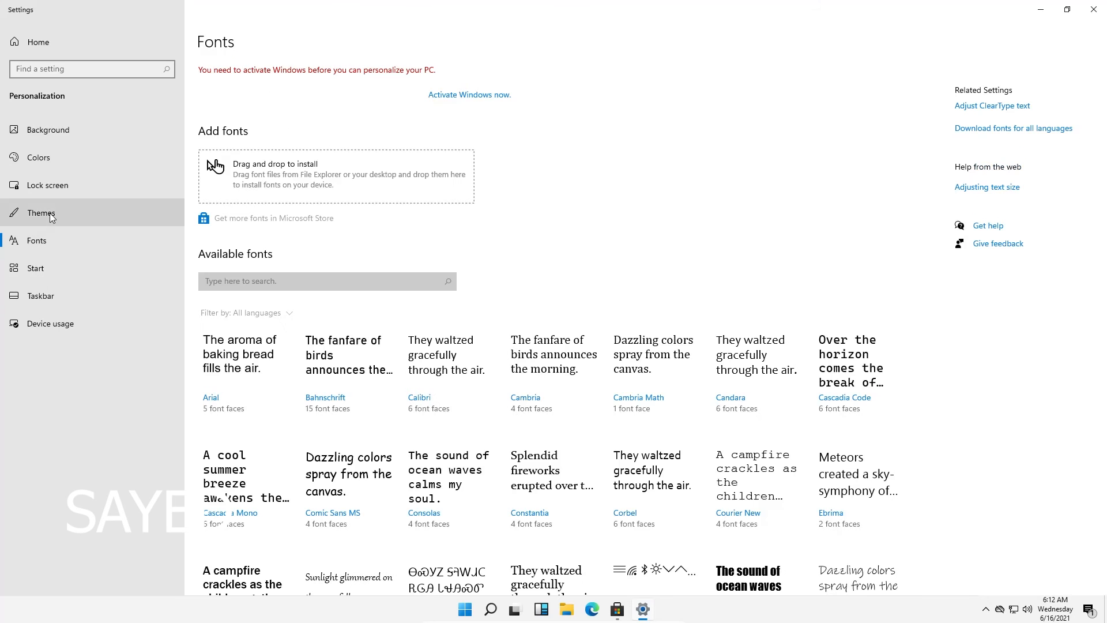
click(109, 189)
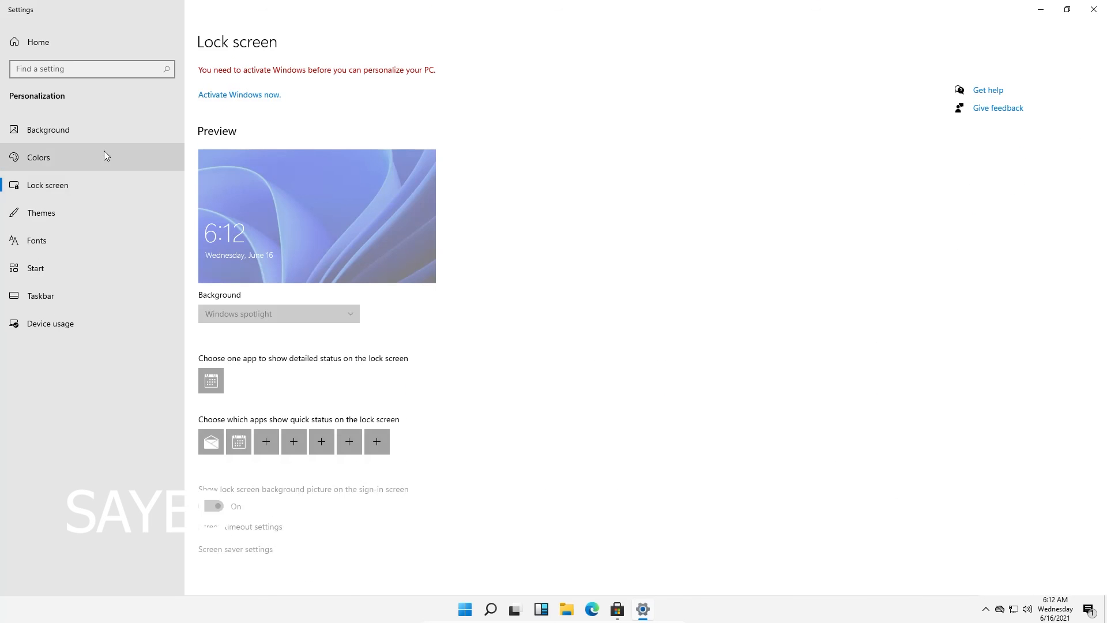
click(103, 152)
click(97, 132)
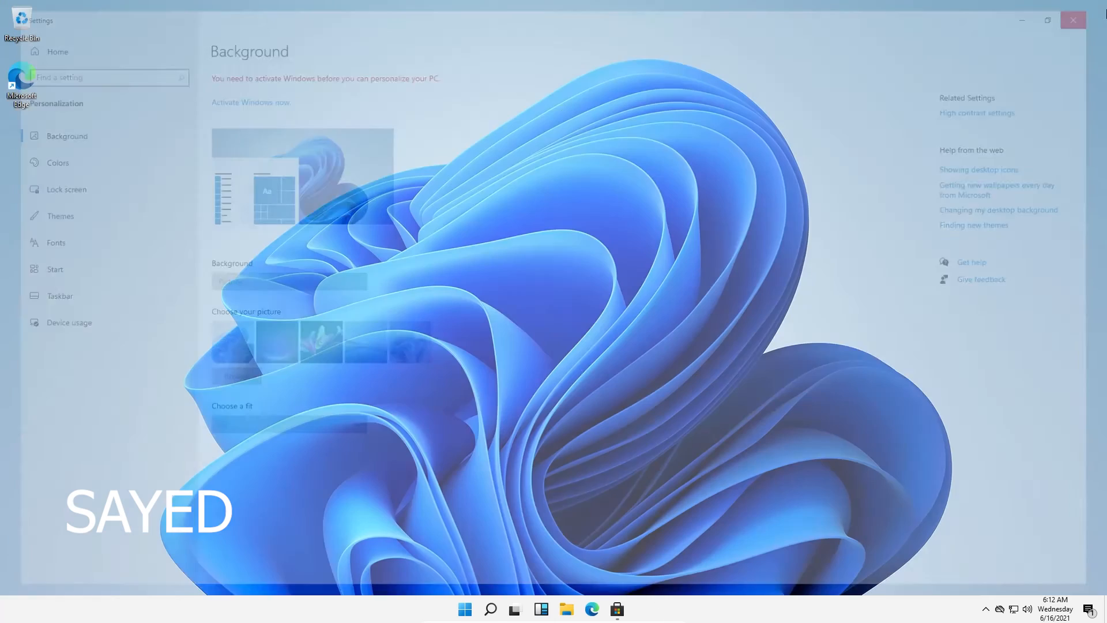
right_click(785, 240)
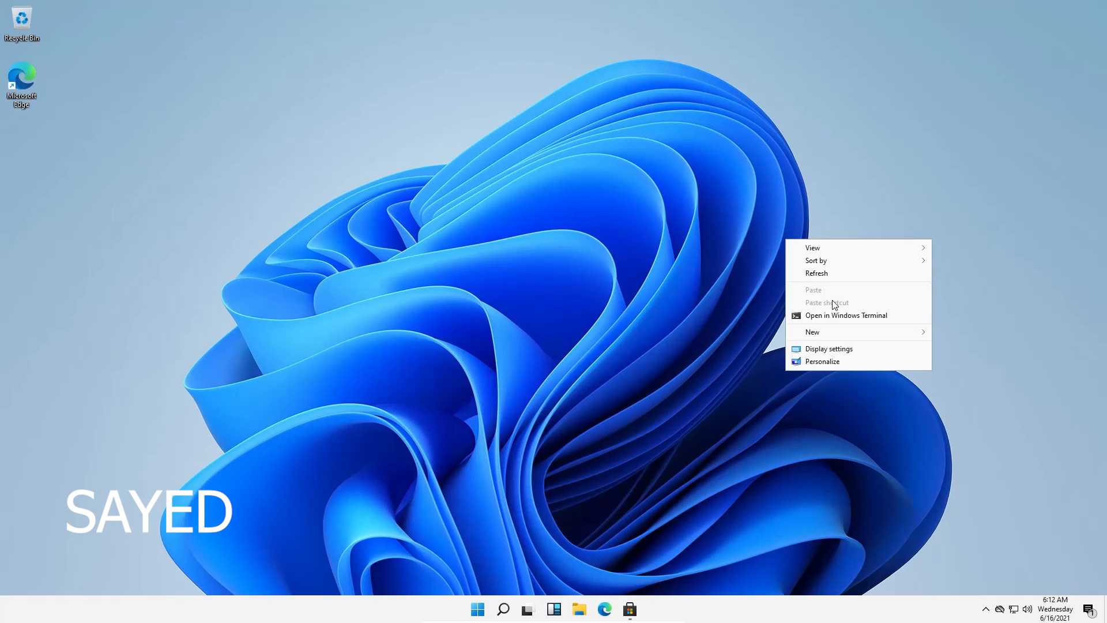
View the user account's settings page from the Start menu, then close it
click(410, 551)
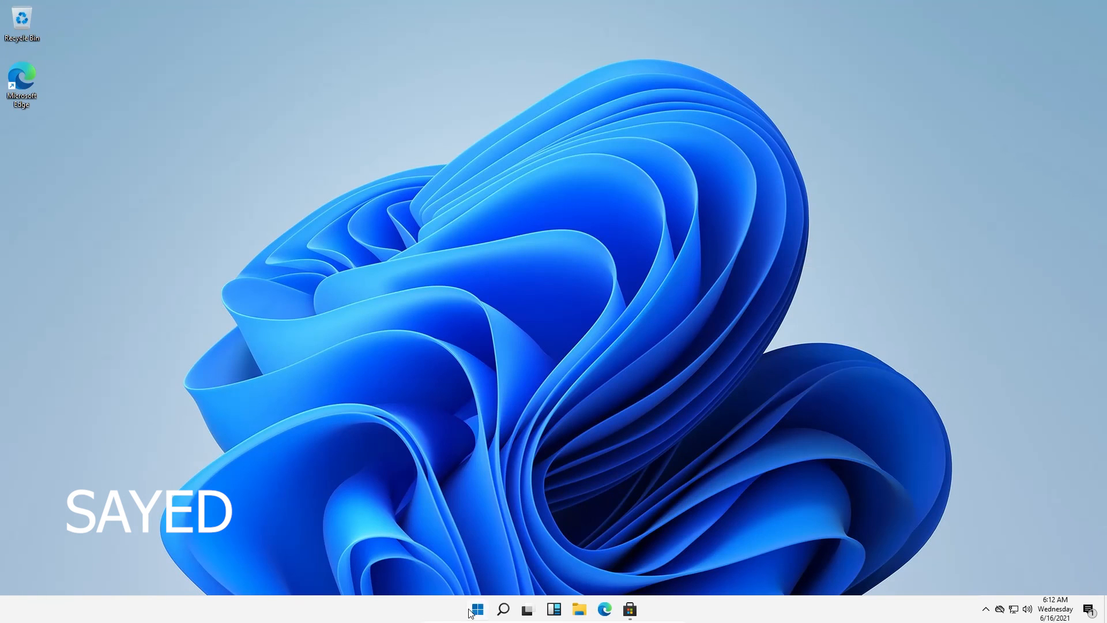
click(468, 609)
click(447, 570)
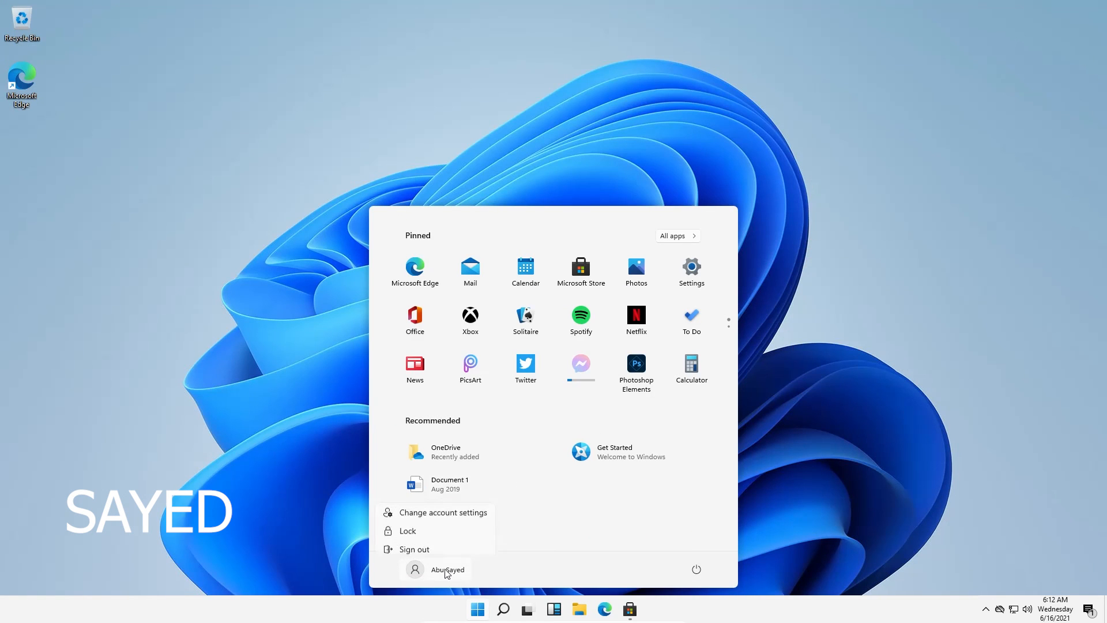
click(430, 512)
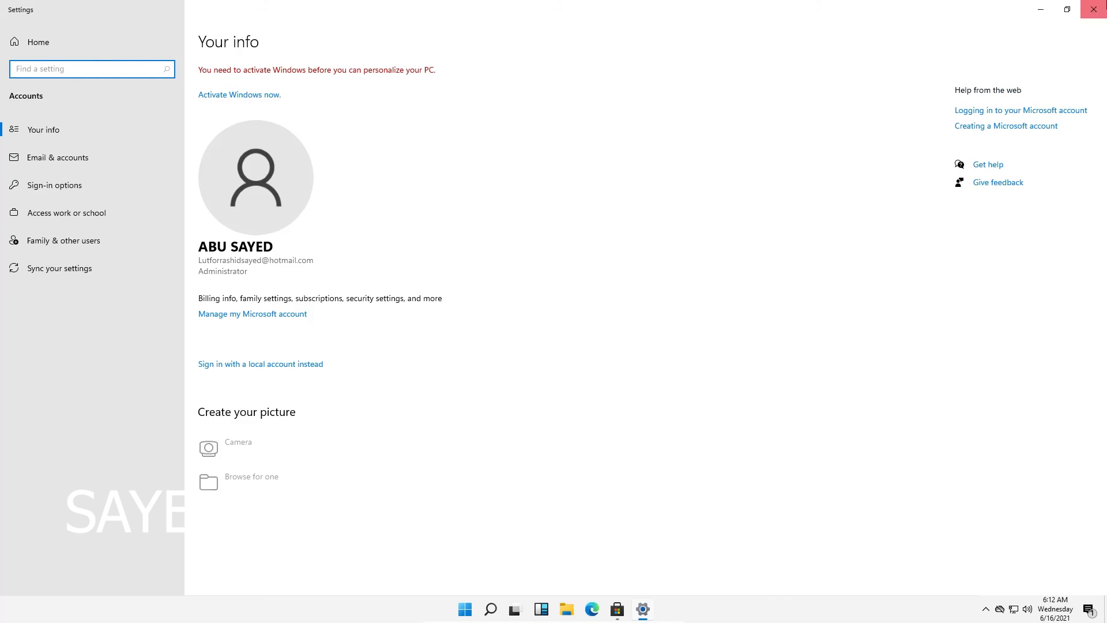
click(1093, 10)
Look at the Start power options, then bring up the Shut Down Windows dialog and cancel it
click(485, 612)
click(696, 570)
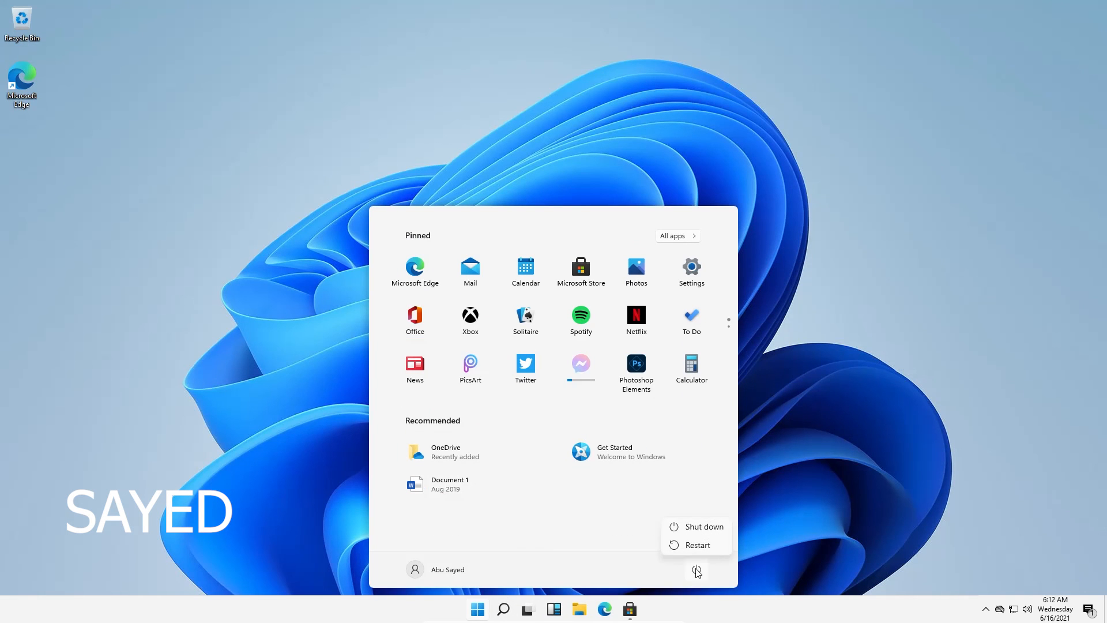
click(765, 424)
click(765, 423)
key(alt+F4)
click(654, 233)
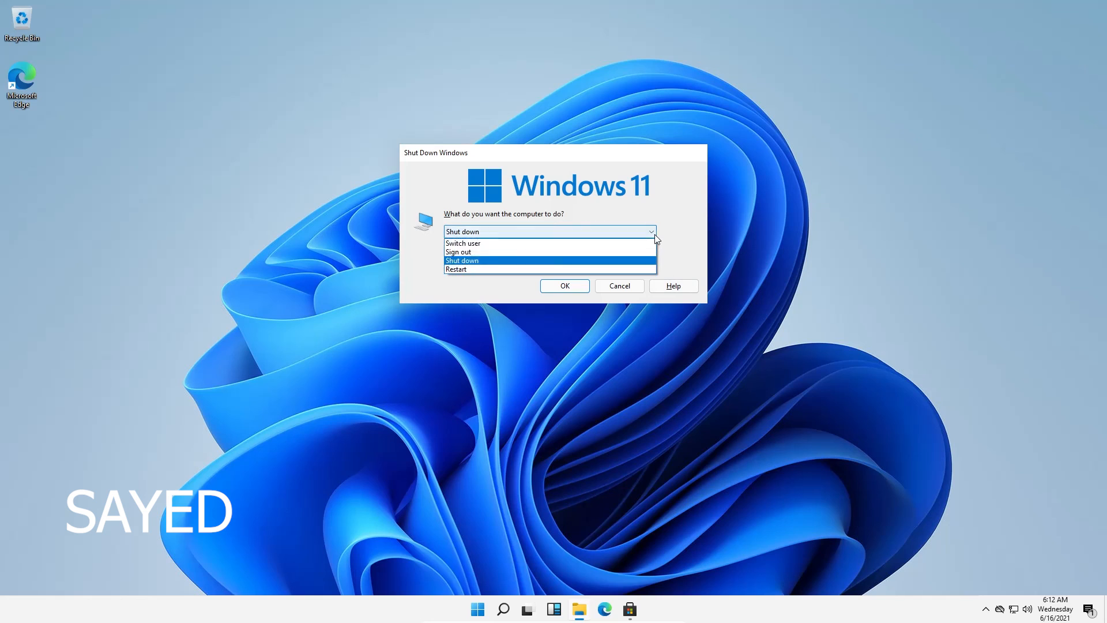
click(680, 243)
click(651, 232)
click(648, 233)
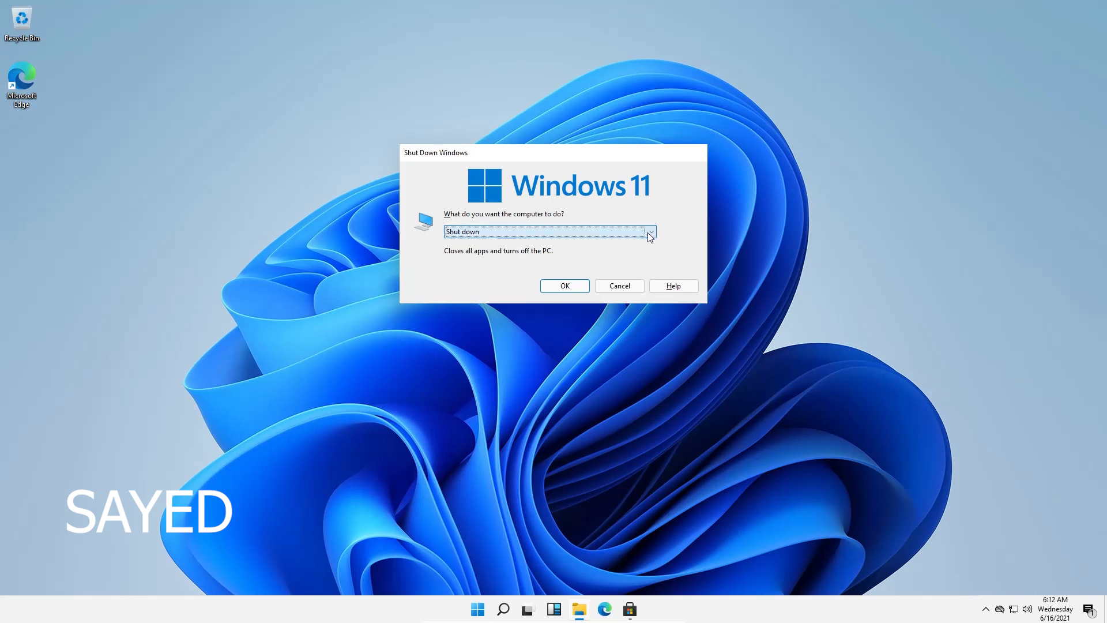
click(620, 285)
Launch and close Calculator, then shut down the virtual machine from Start > Power
click(480, 609)
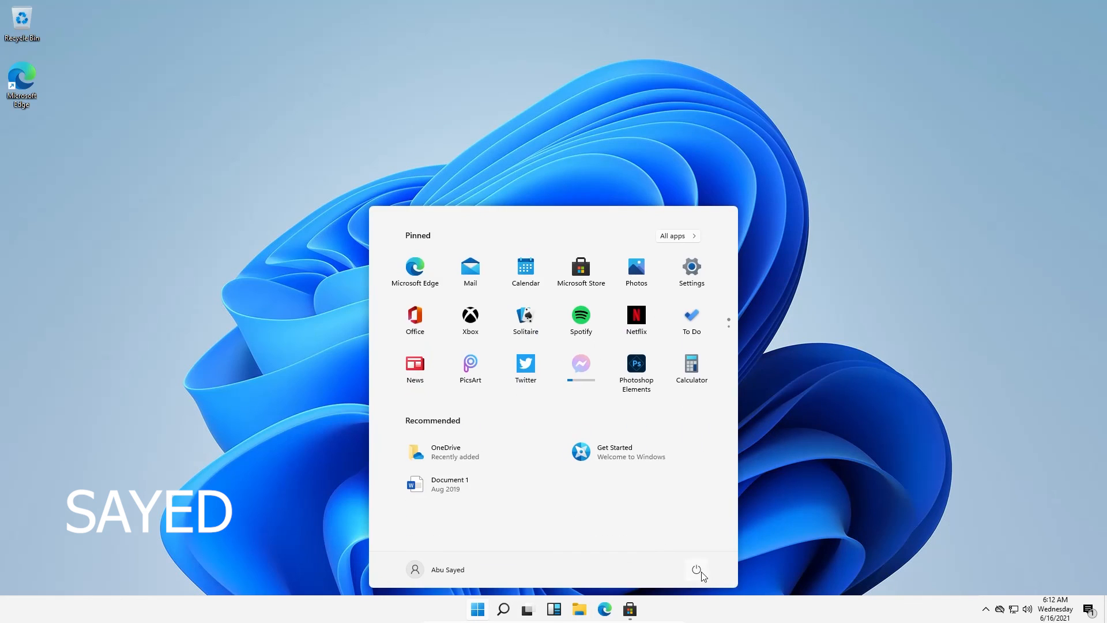
click(692, 364)
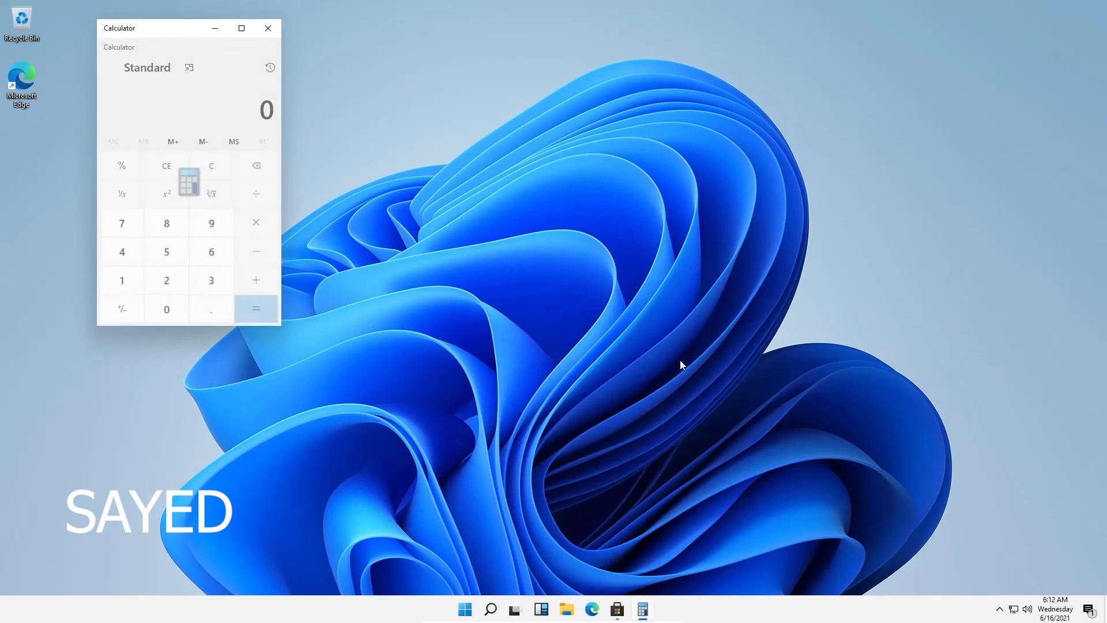
key(alt+F4)
click(479, 609)
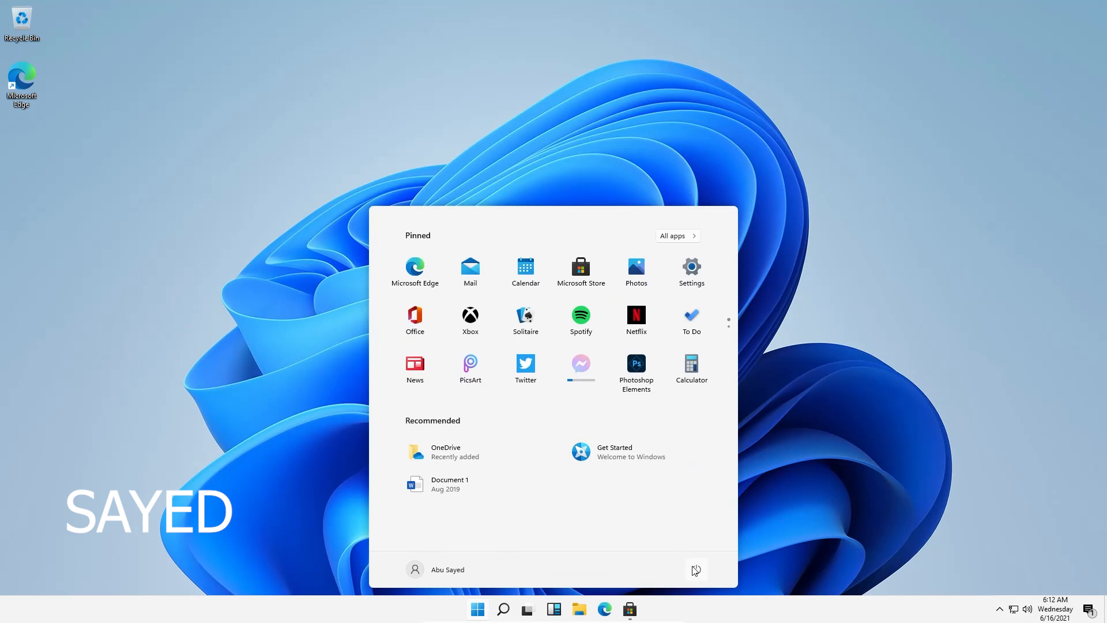
click(697, 568)
click(699, 525)
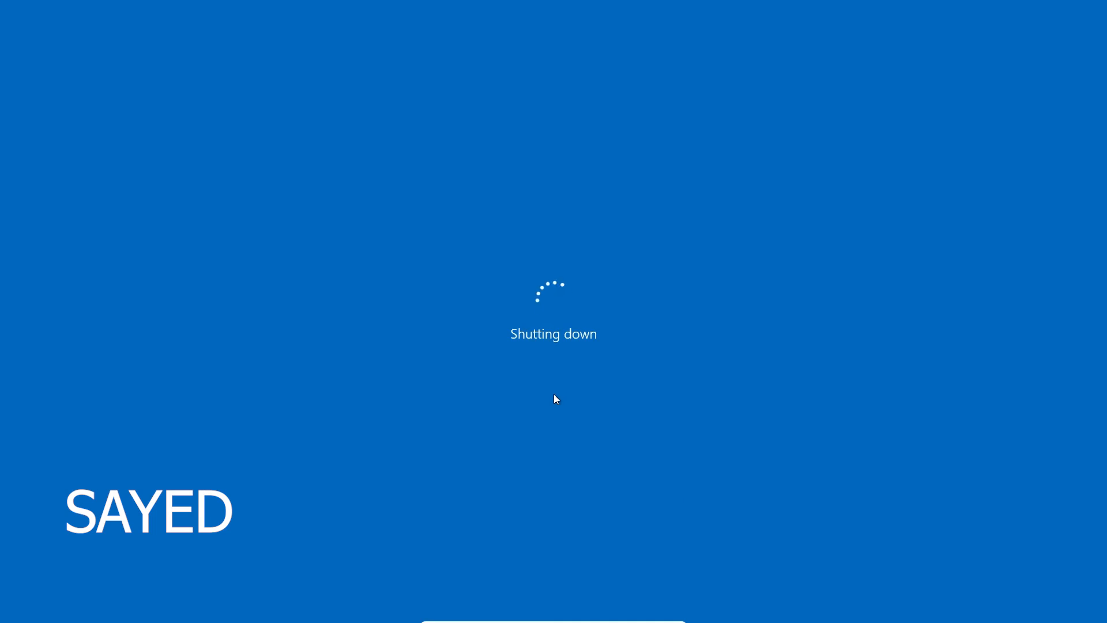